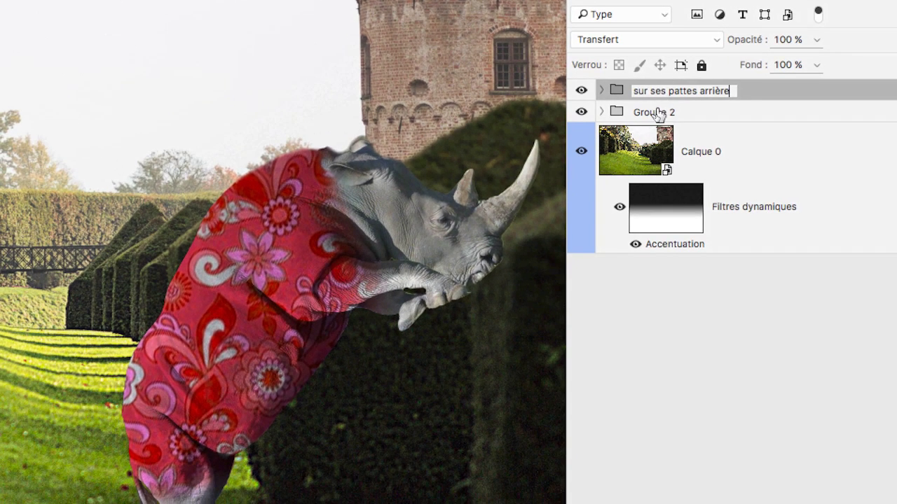
- Rename Groupe 2 as "sur ses pattes avant" and select the "sur ses pattes arrière" group
double_click(659, 132)
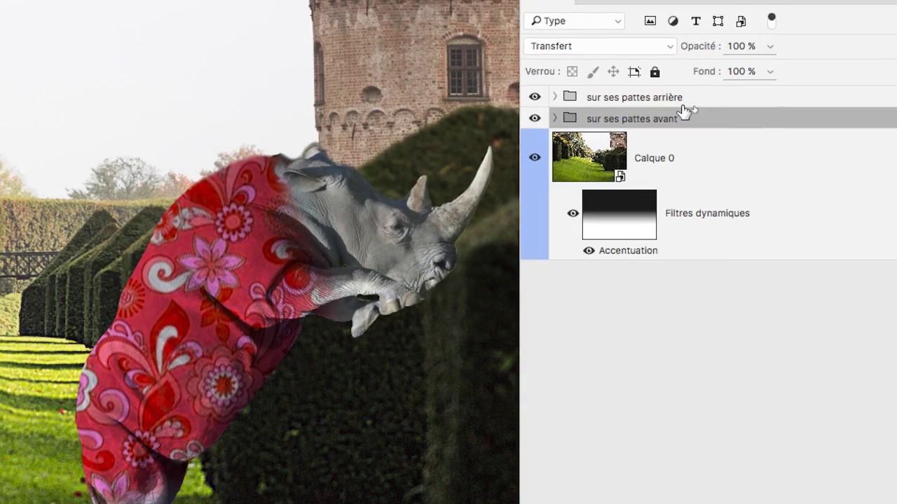
left_click(720, 93)
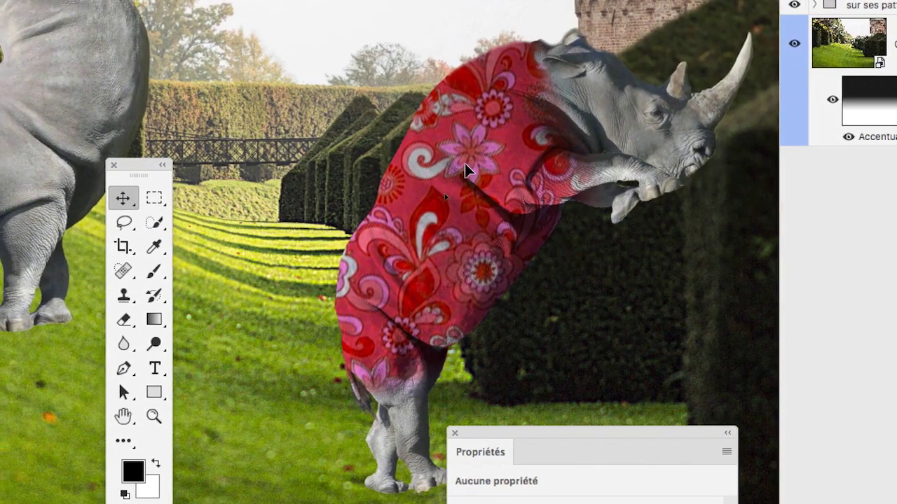
- Try to move the "sur ses pattes arrière" group to different spots in the garden
left_click_drag(465, 170, 382, 103)
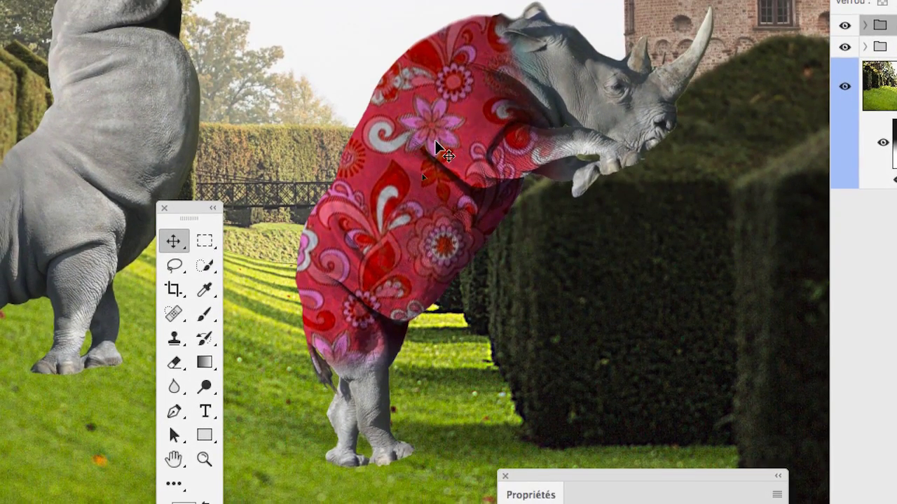
left_click_drag(436, 148, 585, 84)
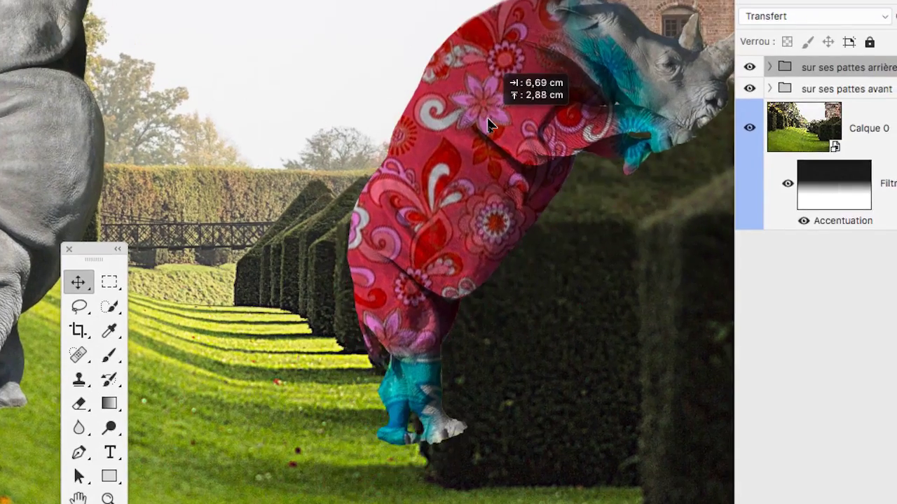
left_click_drag(489, 125, 442, 215)
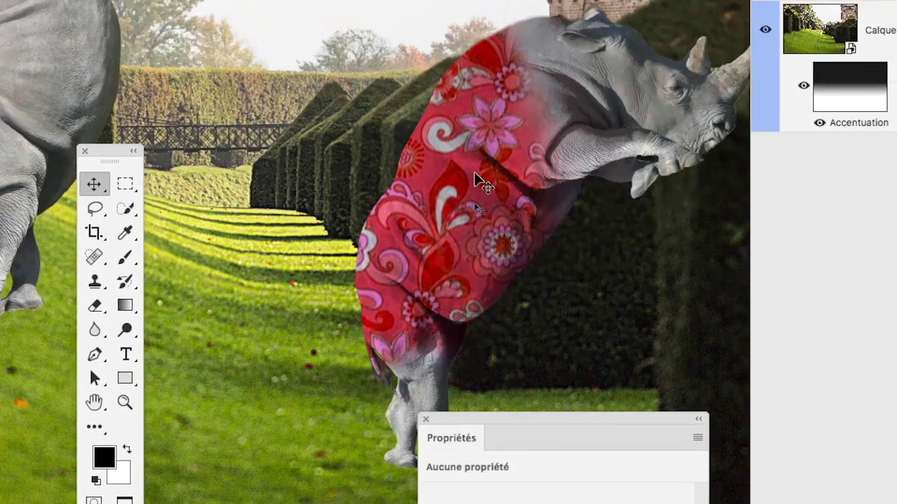
left_click_drag(476, 180, 480, 156)
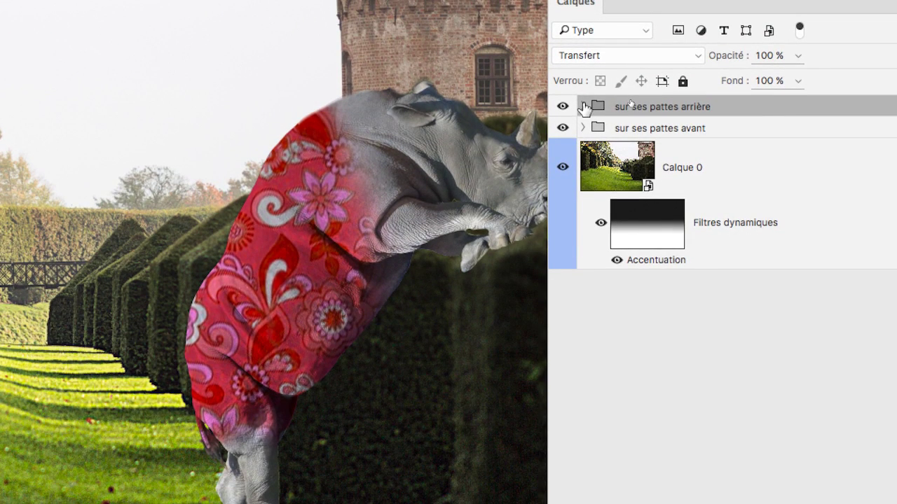
- Inspect the layers and masks inside the "sur ses pattes arrière" group, and try moving the collapsed group again
left_click(583, 107)
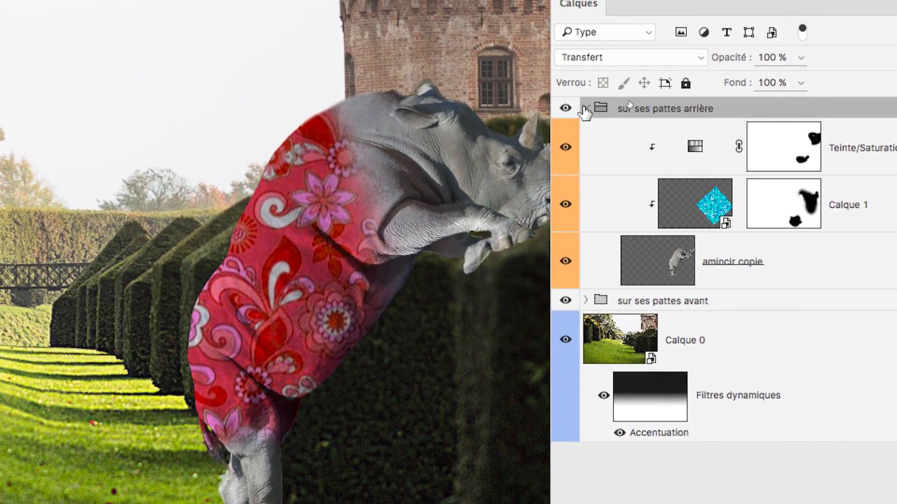
left_click(585, 109)
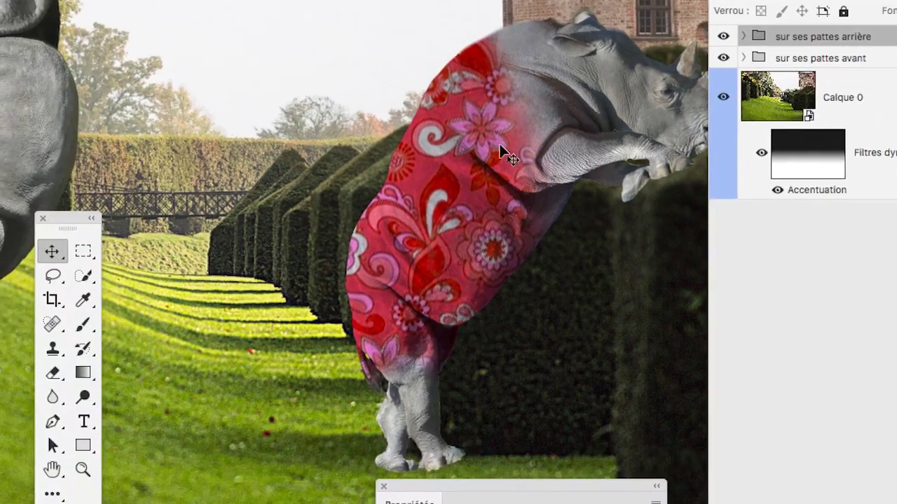
left_click_drag(341, 224, 205, 246)
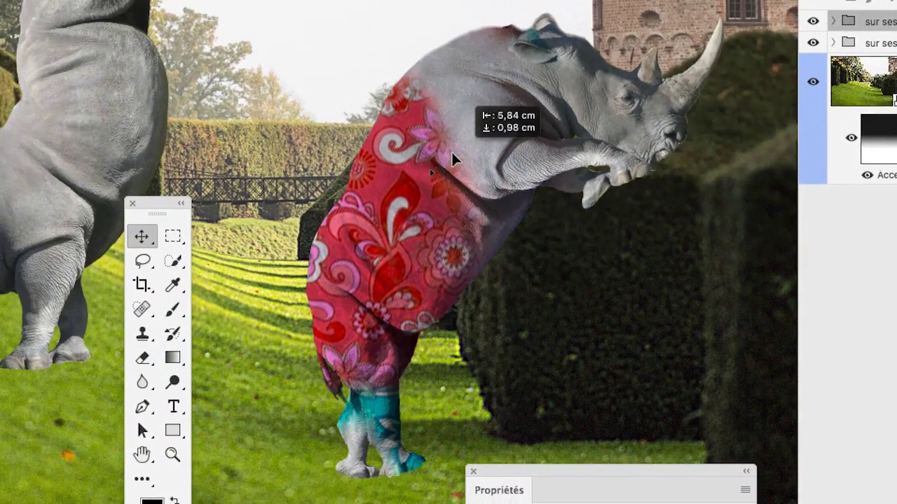
left_click_drag(452, 160, 330, 145)
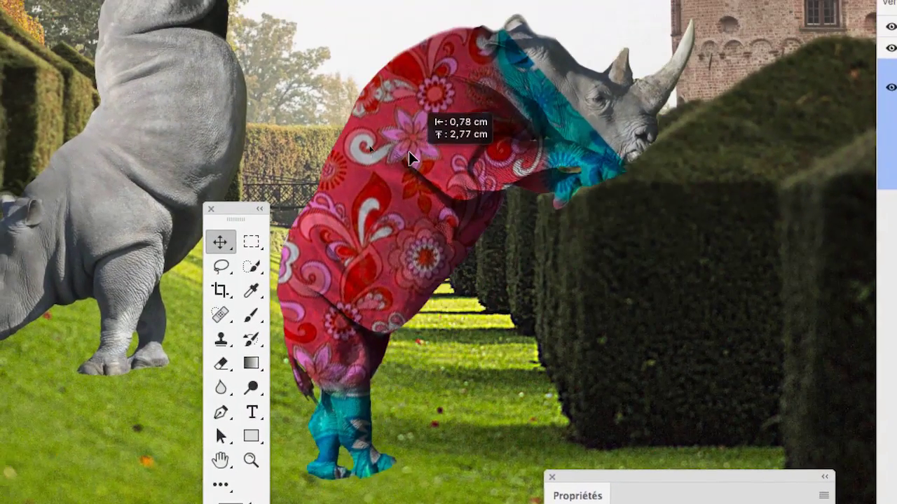
left_click_drag(410, 156, 456, 252)
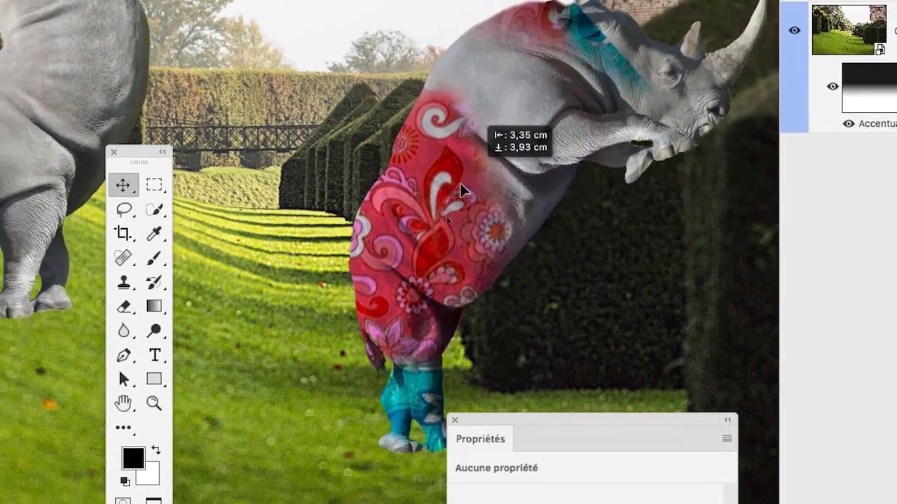
left_click_drag(461, 190, 438, 214)
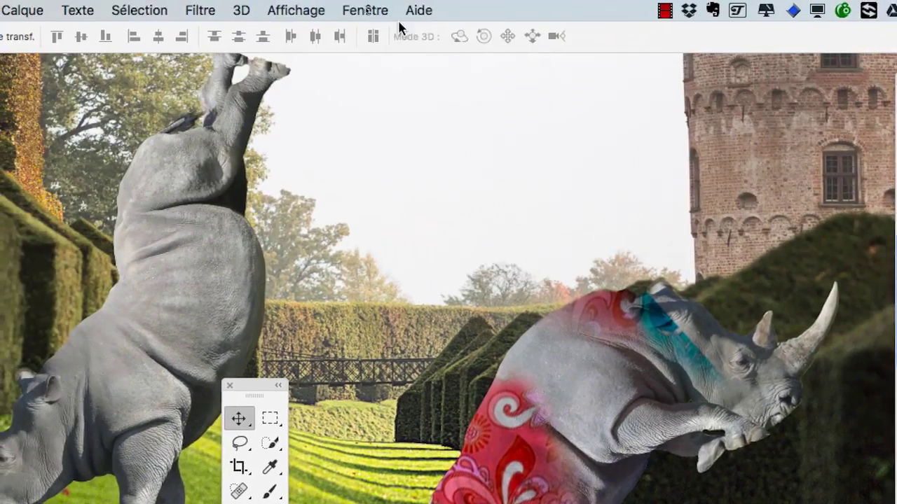
- Show the document's history and revert to the state before the rhino group was moved
left_click(365, 8)
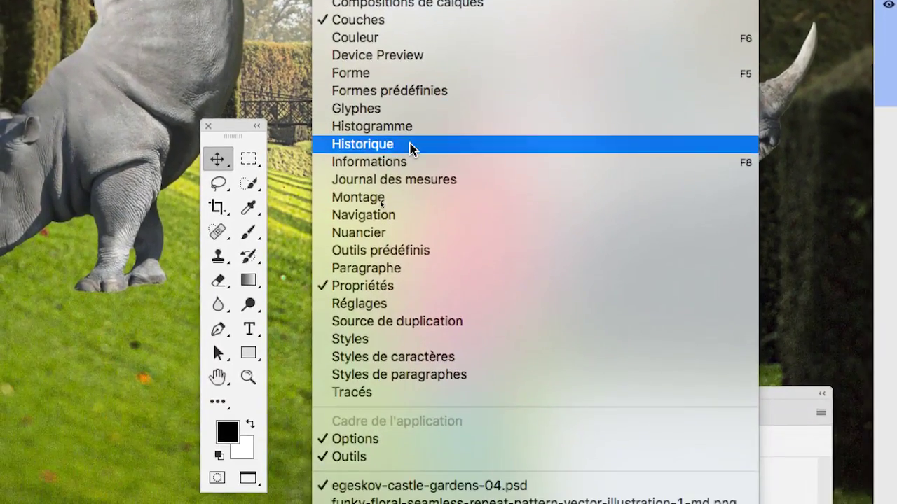
left_click(399, 403)
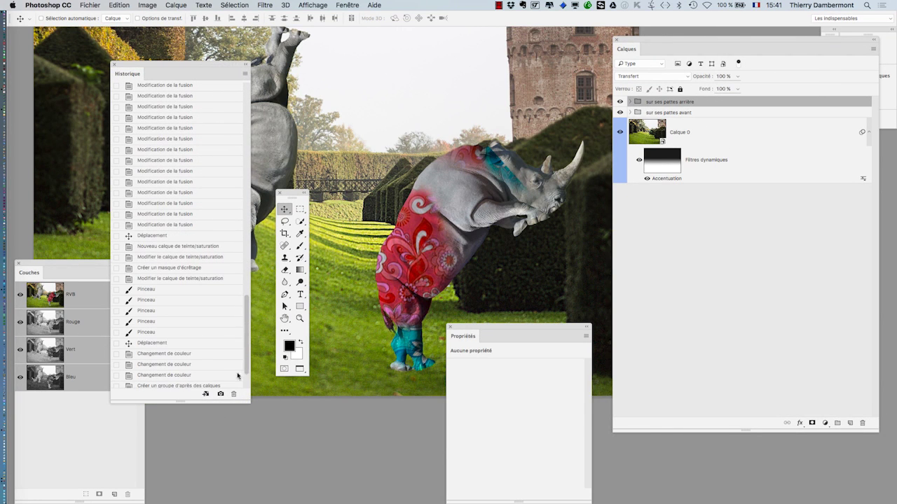
left_click_drag(164, 67, 172, 36)
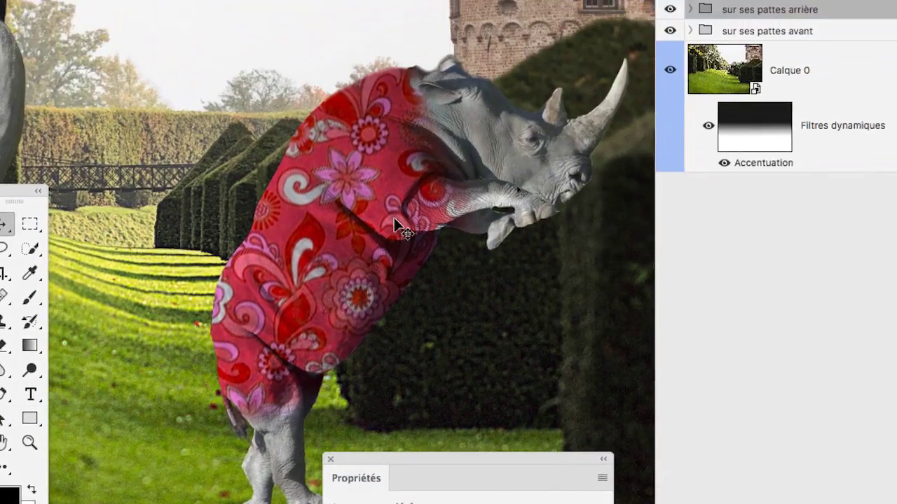
- Link Calque 1 to its layer mask inside the "sur ses pattes arrière" group, and move the whole group across the garden
left_click(692, 10)
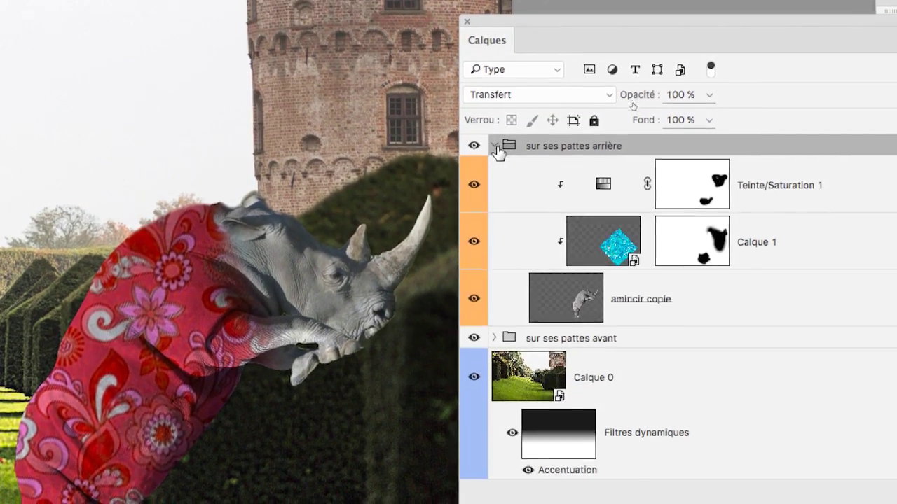
left_click(609, 252)
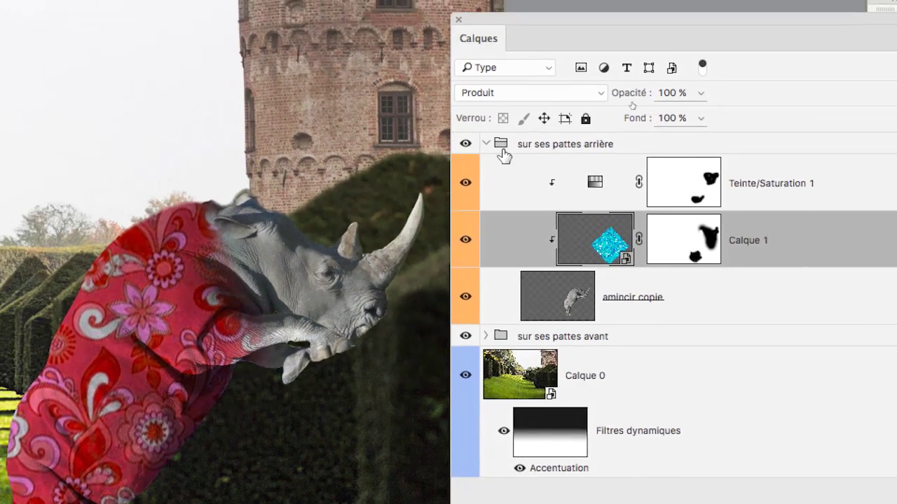
left_click(395, 81)
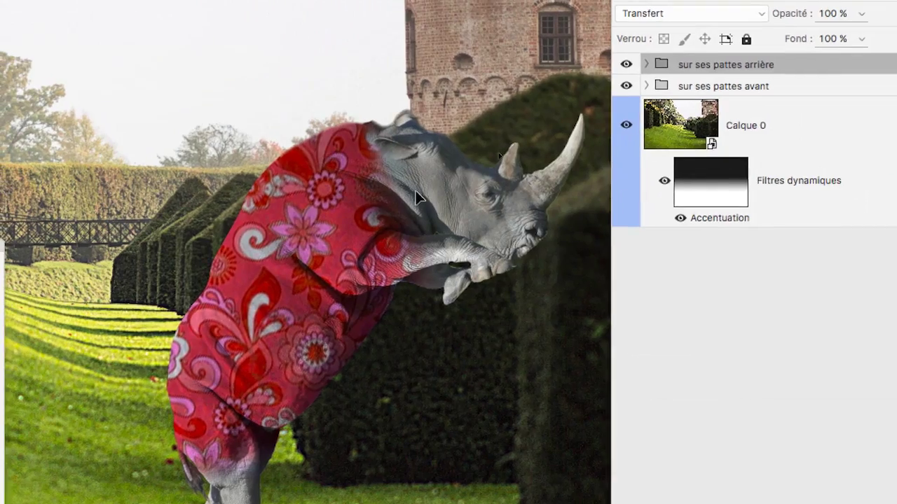
left_click_drag(288, 269, 160, 141)
left_click_drag(373, 152, 607, 200)
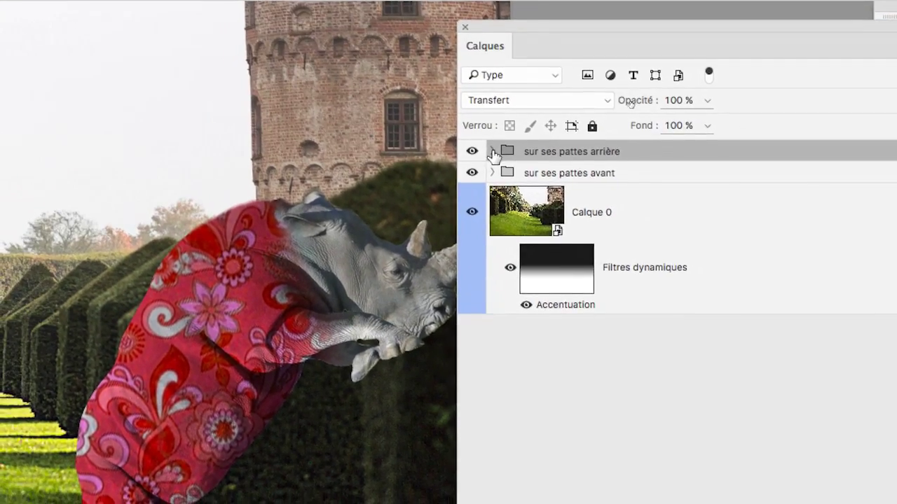
- Unlink Calque 1 from its layer mask and try moving the "sur ses pattes arrière" group that way
left_click(643, 24)
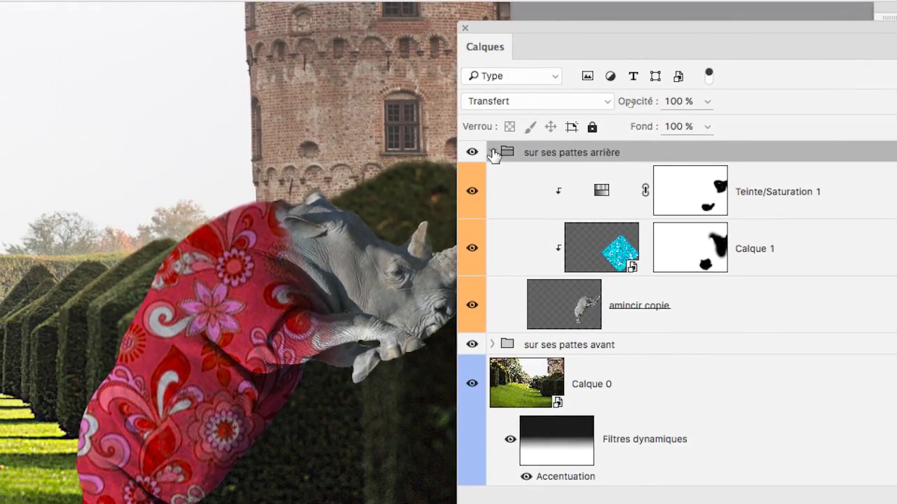
left_click(494, 154)
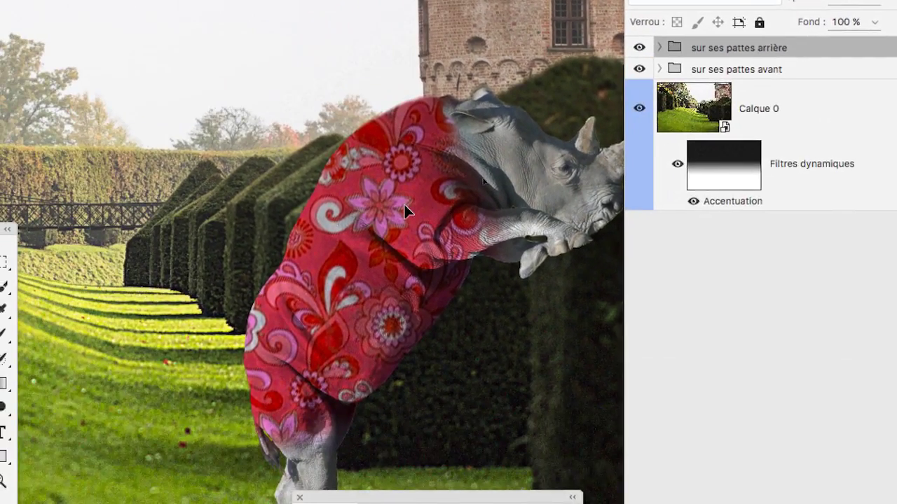
left_click_drag(405, 206, 550, 147)
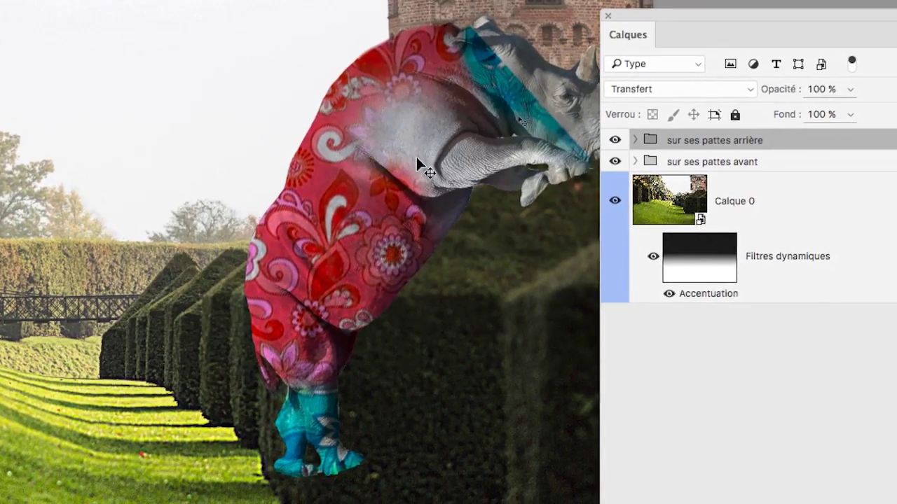
left_click_drag(416, 156, 327, 382)
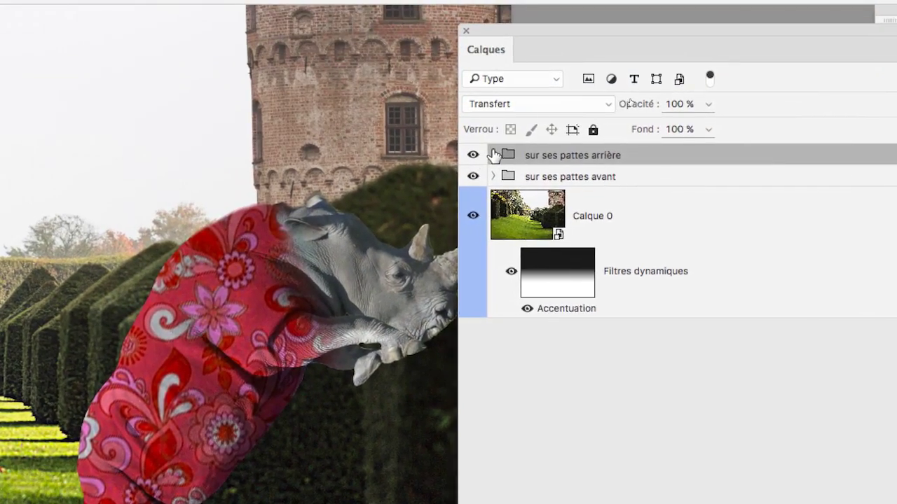
- Relink Calque 1 to its layer mask and reposition the "sur ses pattes arrière" group in front of the dark hedge
left_click(493, 155)
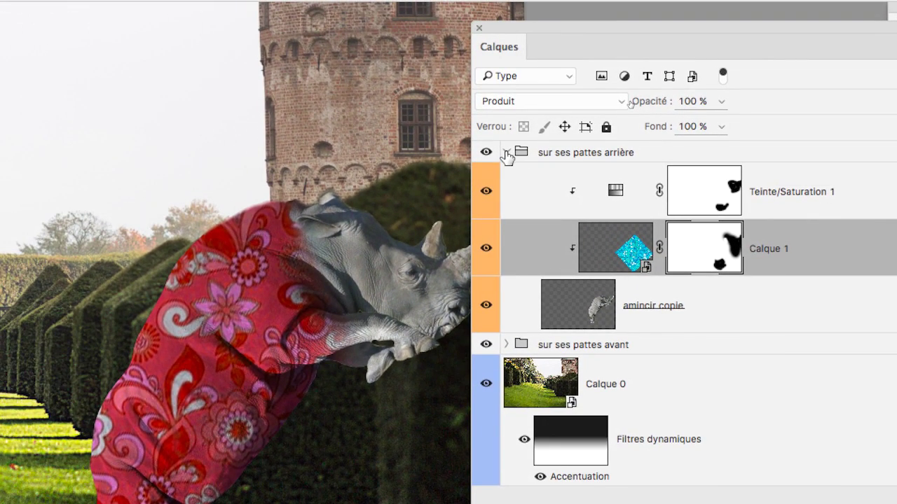
left_click(506, 153)
left_click_drag(335, 272, 175, 191)
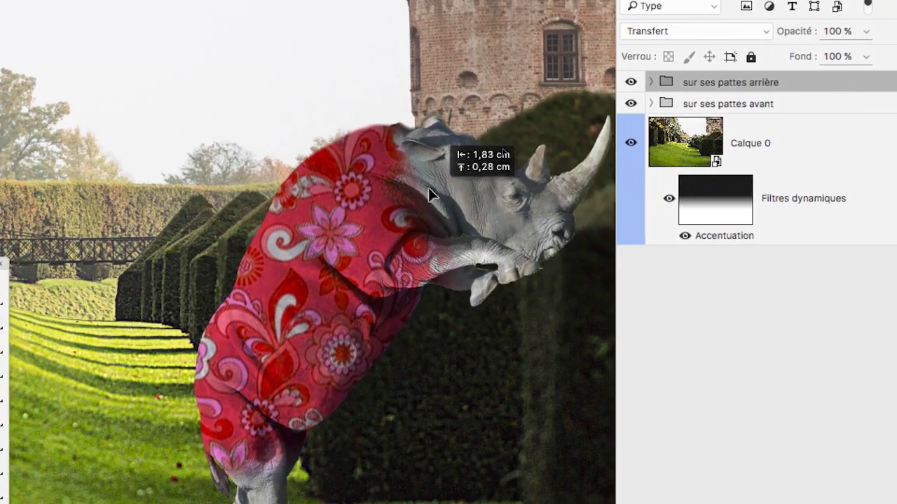
left_click_drag(391, 166, 446, 105)
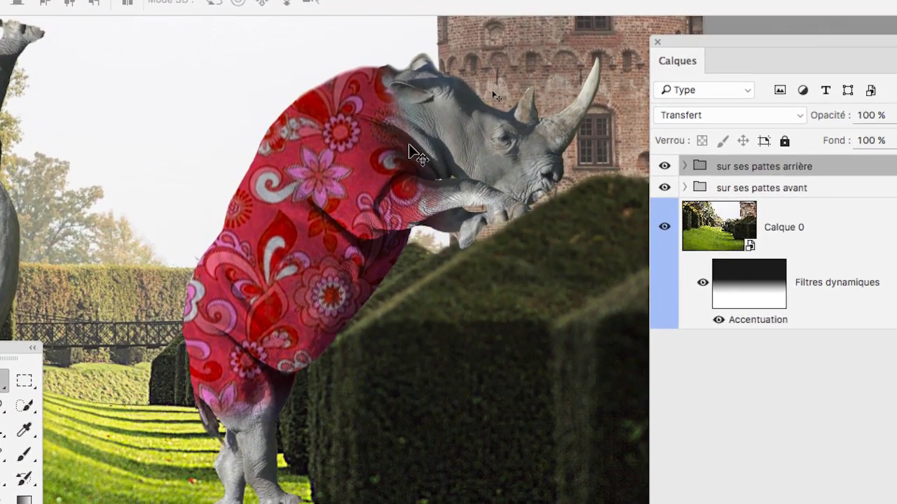
left_click_drag(408, 144, 396, 194)
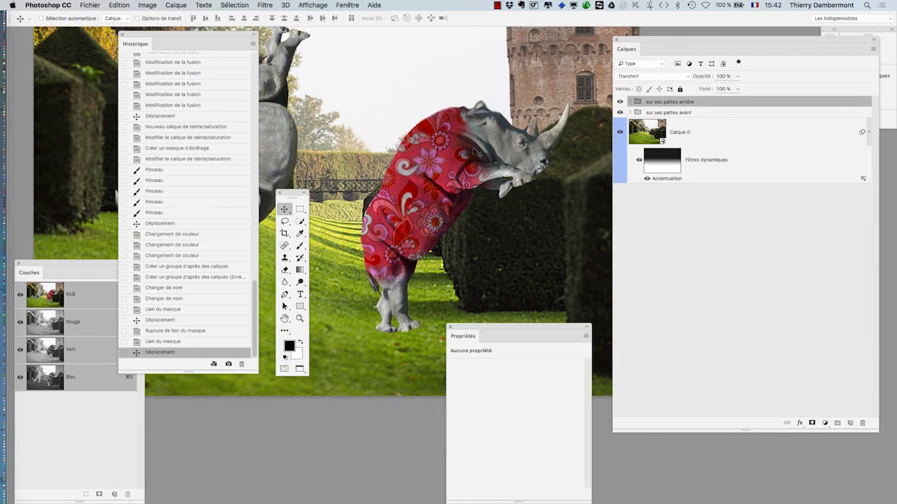
left_click_drag(475, 152, 413, 195)
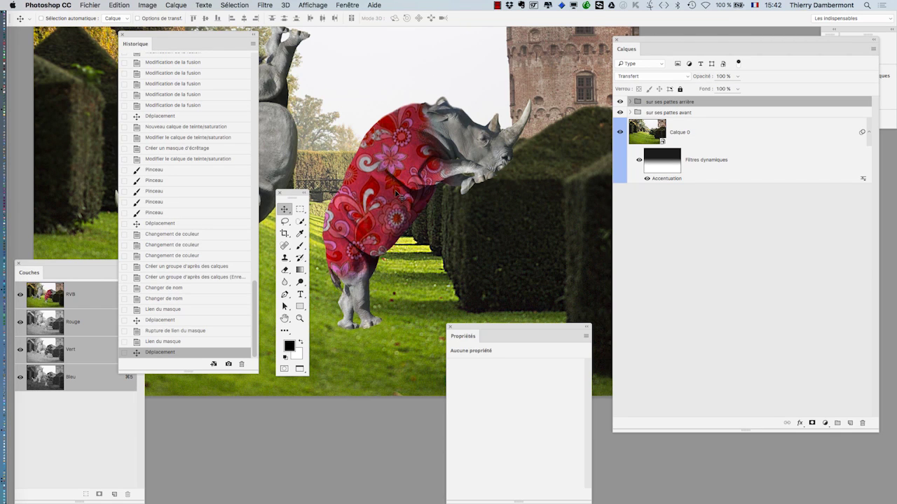
left_click_drag(414, 190, 471, 201)
- Save the document as egeskov-castle-gardens-05.psd in Photoshop format with its layers
left_click(90, 4)
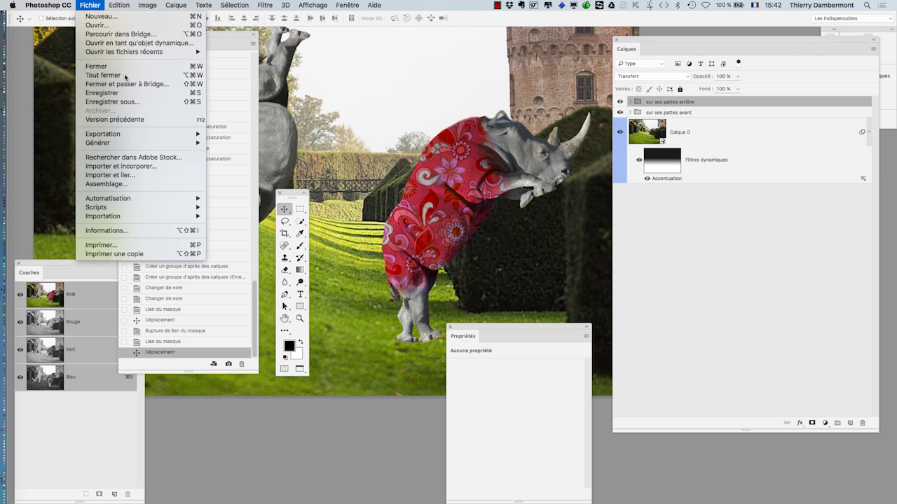
left_click(136, 103)
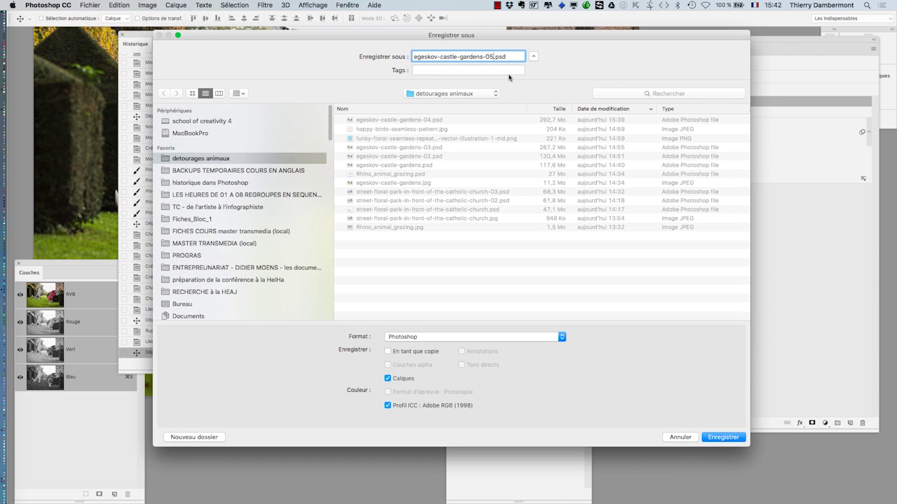
left_click(733, 437)
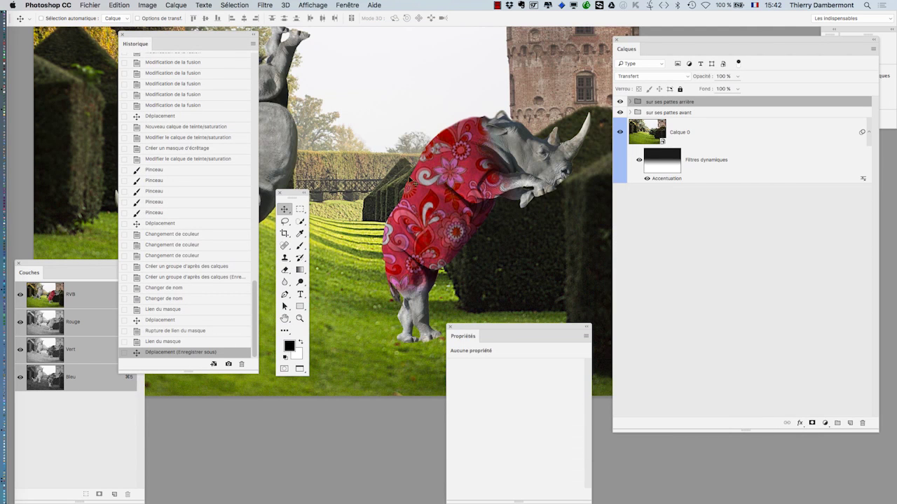
- Open happy-birds-seamless-pattern.jpg, and move the History and Tools panels clear of the images
left_click_drag(223, 36, 815, 232)
left_click(86, 5)
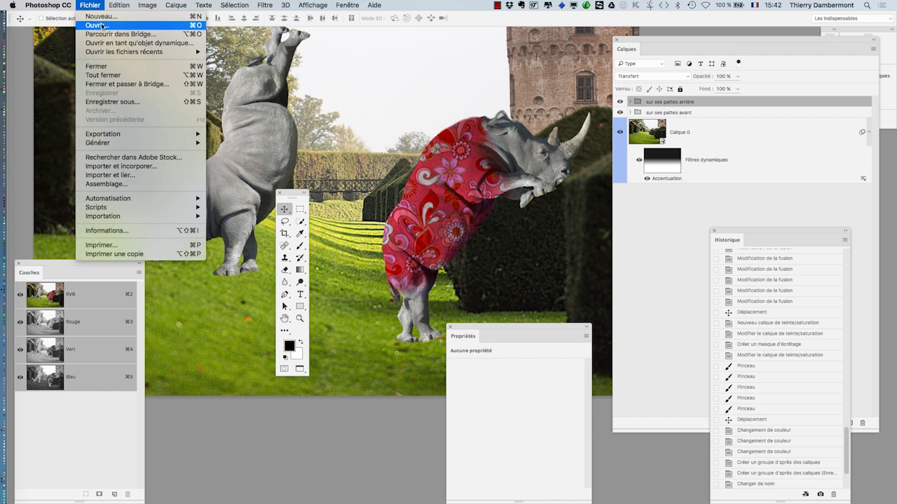
left_click(103, 26)
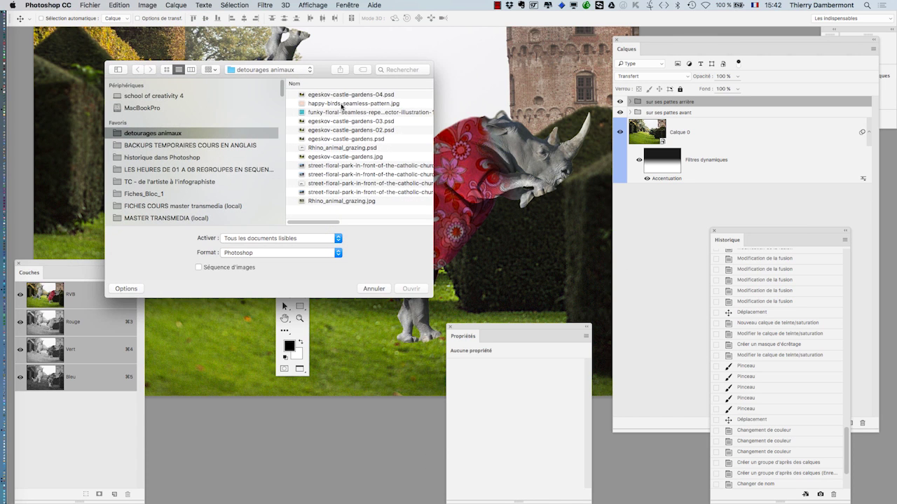
left_click(416, 292)
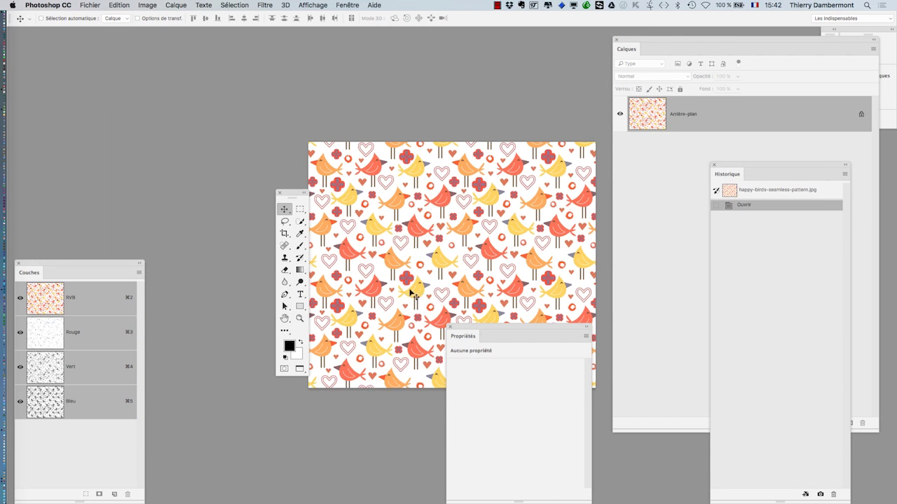
left_click(386, 264, "alt")
left_click_drag(416, 279, 75, 61)
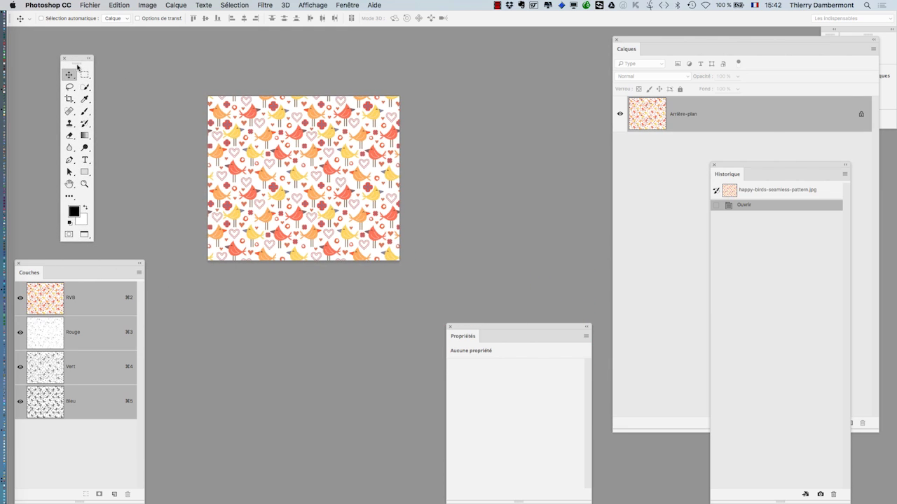
- Switch to Firefox and open the fast-food pattern result from the bird seamless pattern image search
key("super+Tab")
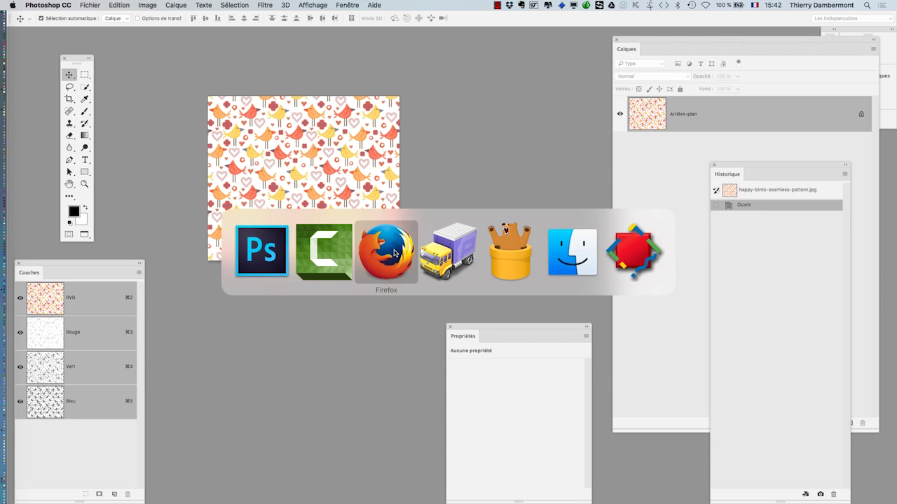
left_click(395, 253)
left_click(68, 5)
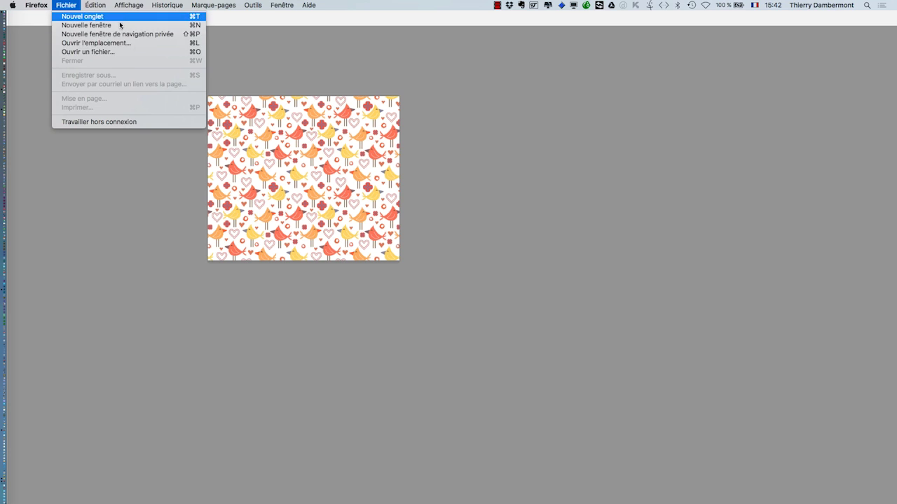
mouse_move(289, 3)
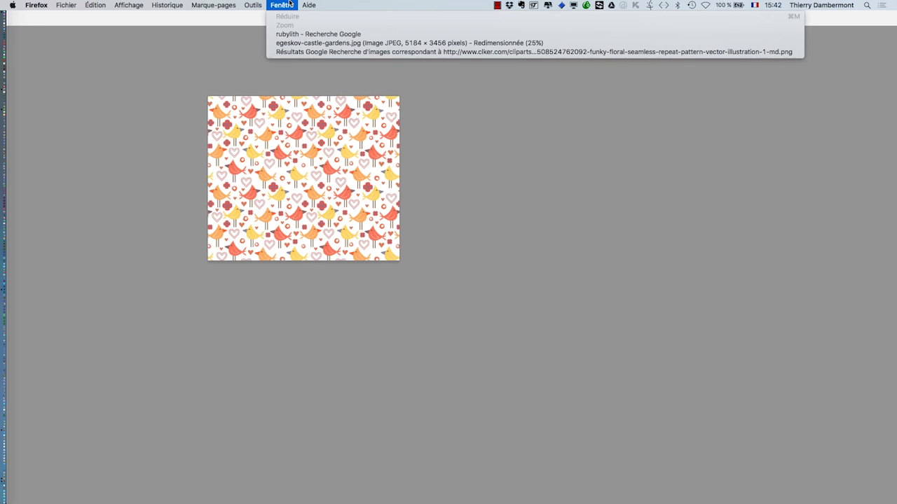
left_click(302, 52)
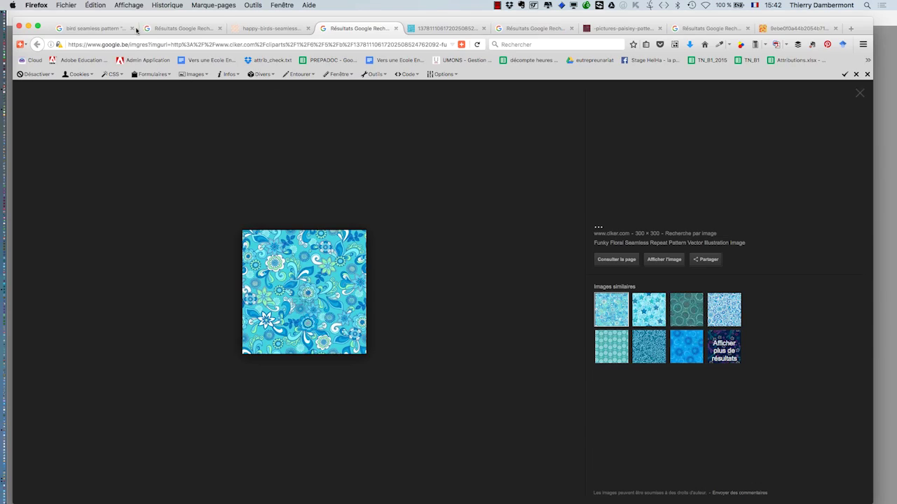
left_click(105, 29)
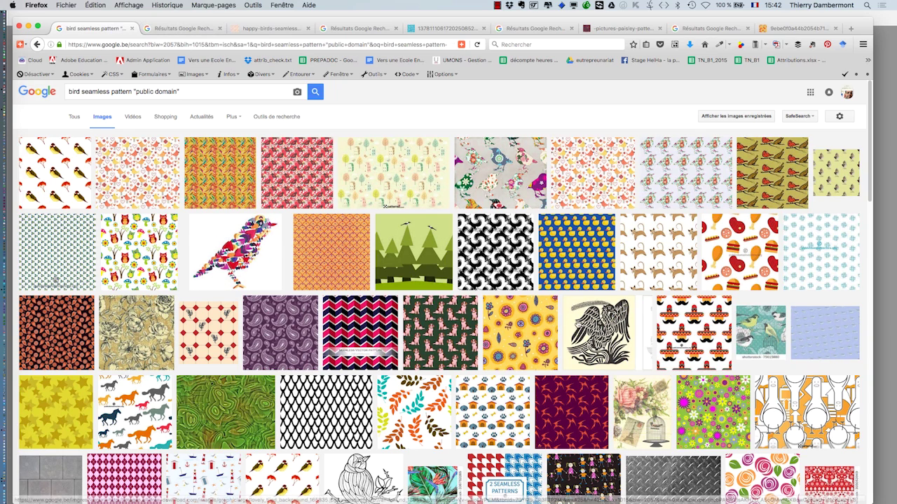
scroll(732, 319, "down", 1)
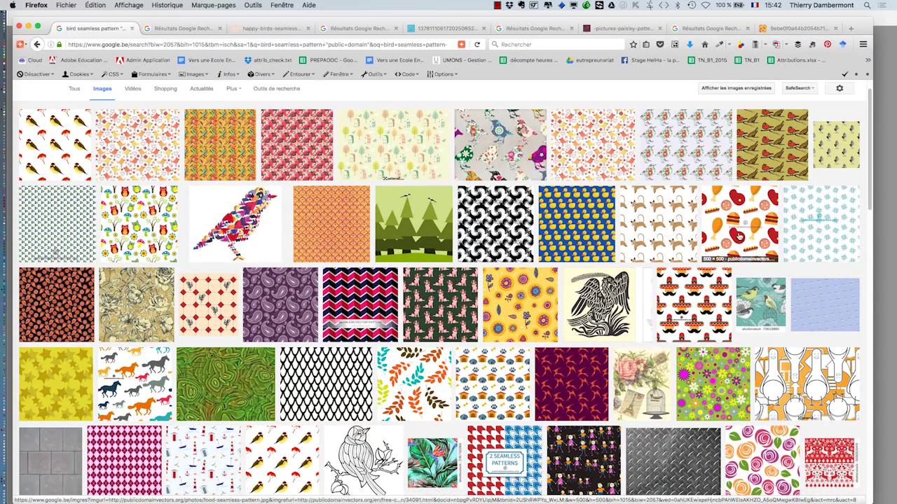
left_click(171, 29)
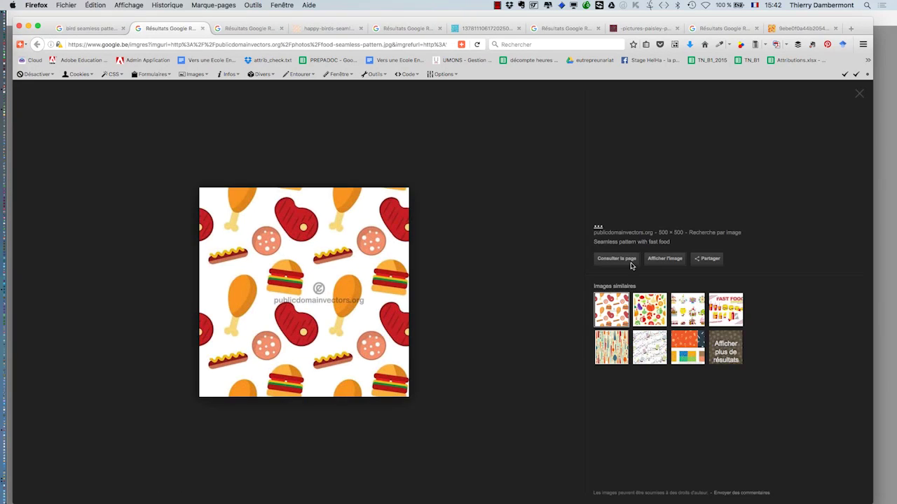
- View the fast-food pattern at full size and save it as food-seamless-pattern.jpg in the "detourages animaux" folder
left_click(658, 259)
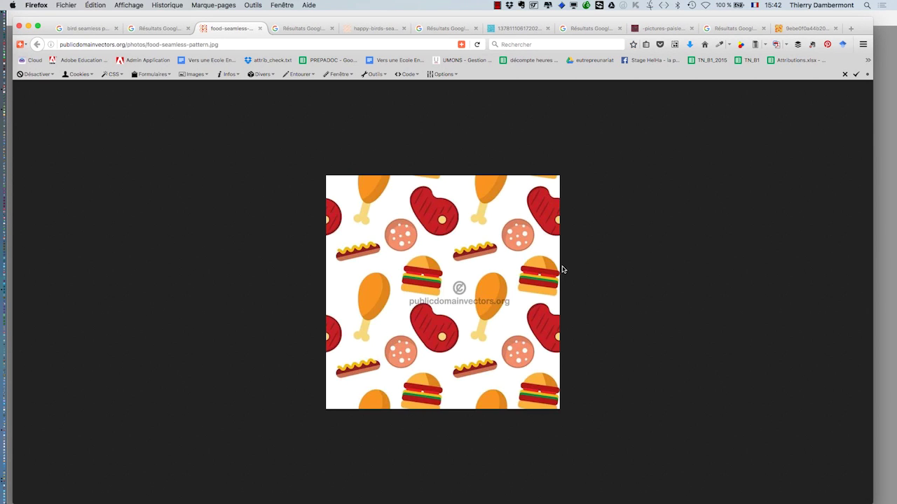
right_click(389, 275)
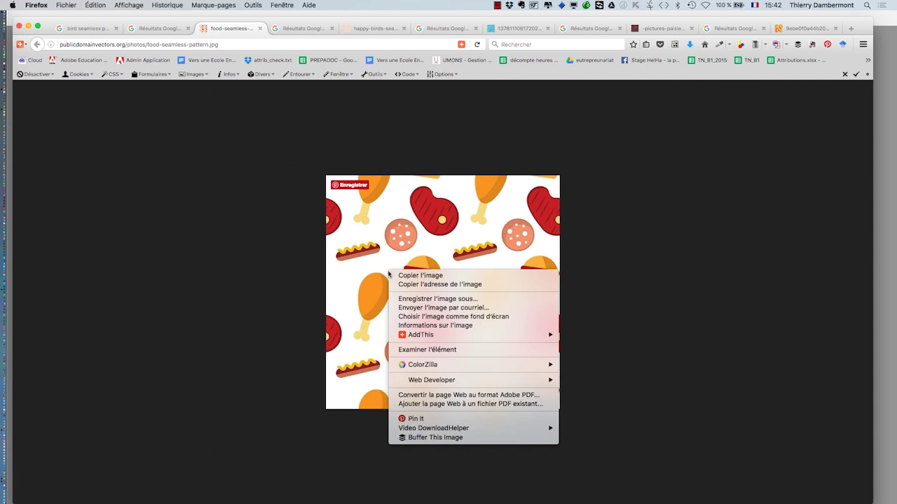
left_click(439, 301)
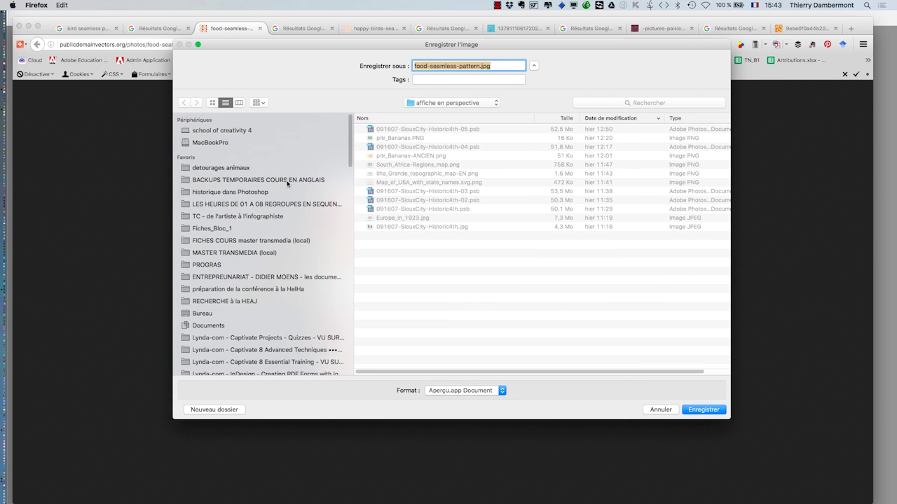
left_click(264, 169)
left_click(704, 409)
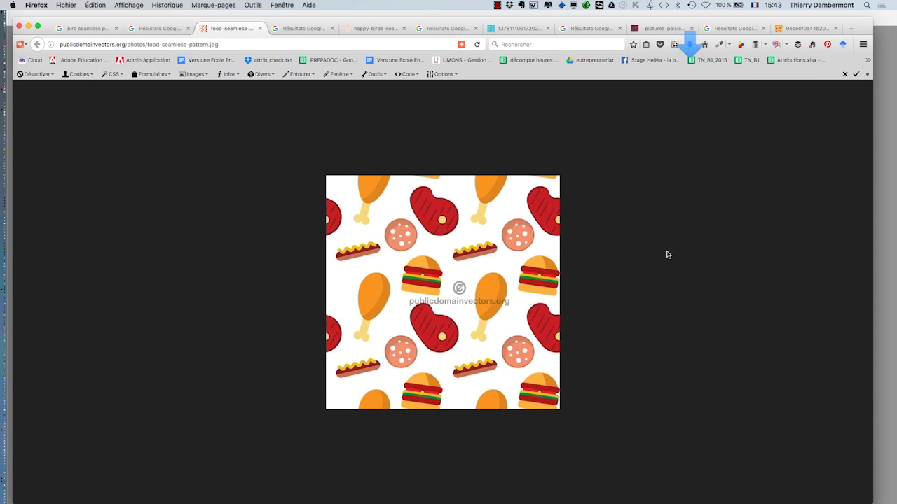
- Switch back to Photoshop, open food-seamless-pattern.jpg, and arrange the image and Properties panel so they do not overlap
key("super+Tab")
left_click(334, 256)
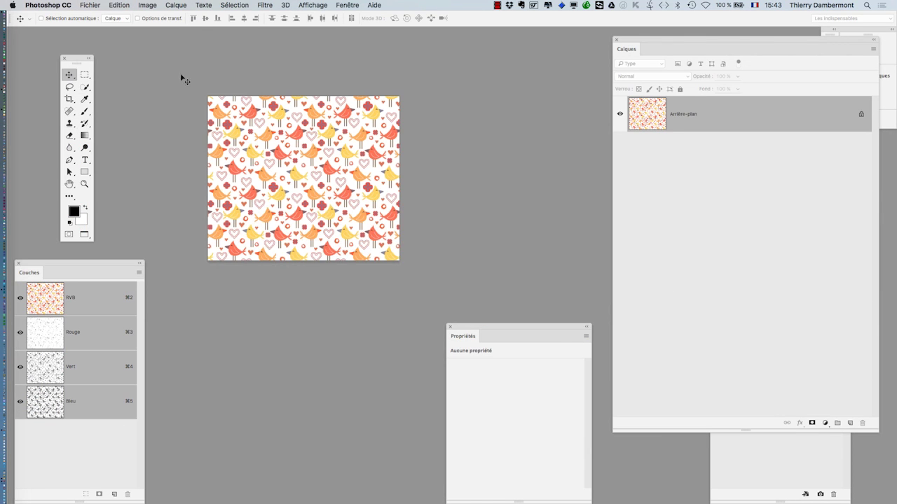
left_click(91, 5)
left_click(99, 25)
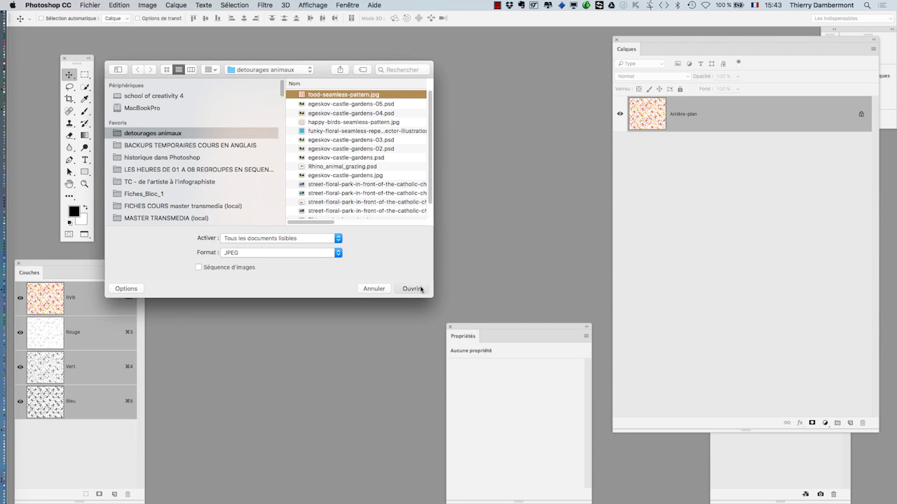
left_click(413, 289)
left_click_drag(387, 234, 287, 174)
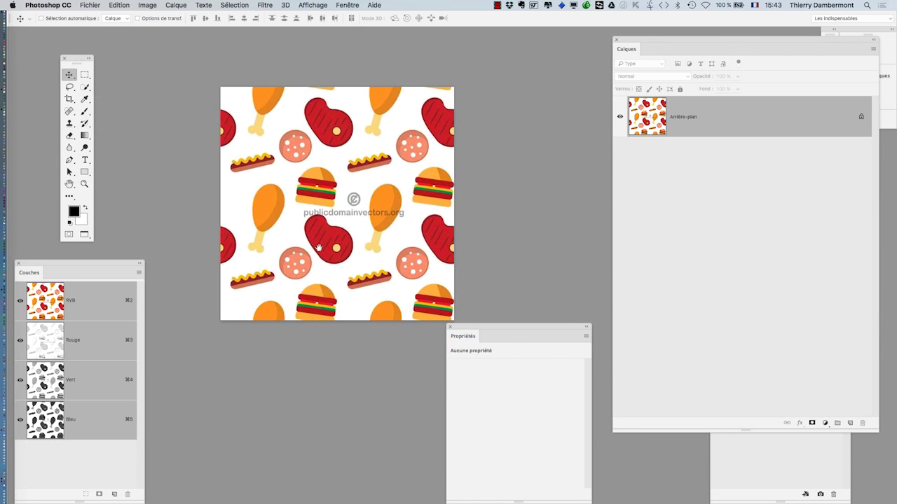
left_click_drag(500, 330, 545, 329)
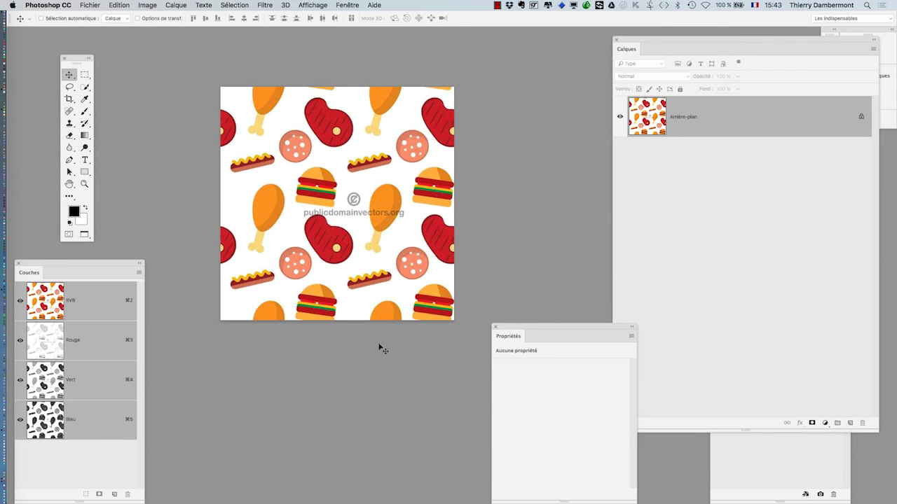
- Define the whole food image as a pattern named food-seamless-pattern.jpg
left_click(115, 5)
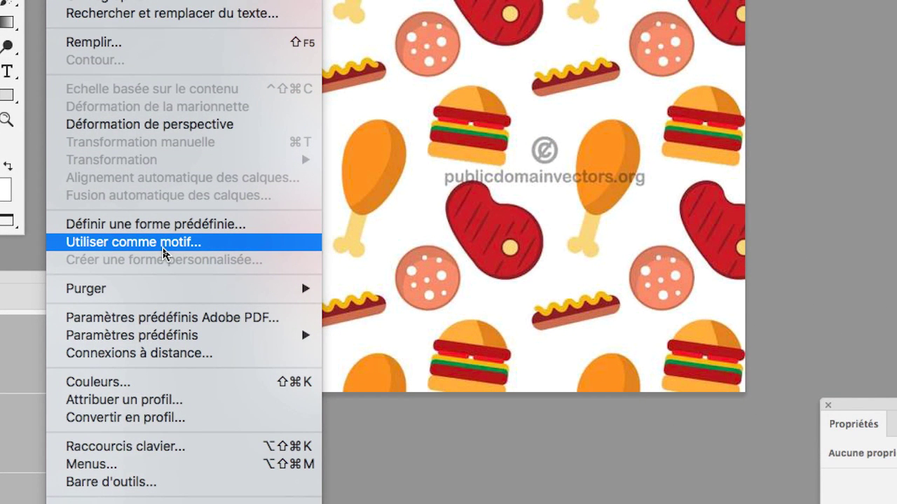
left_click(163, 246)
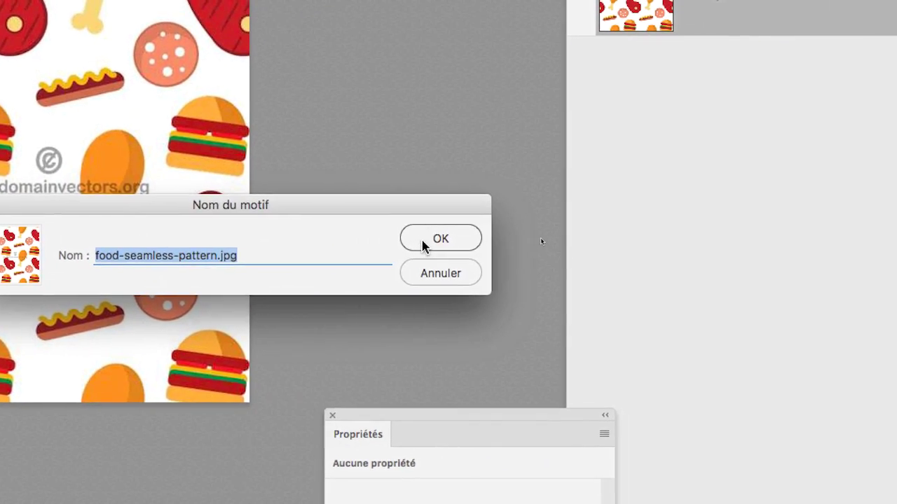
left_click(672, 210)
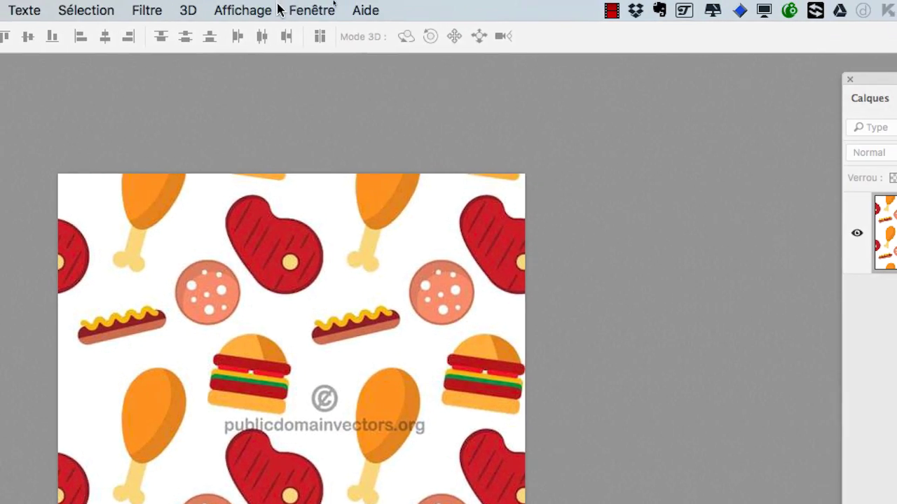
left_click(301, 10)
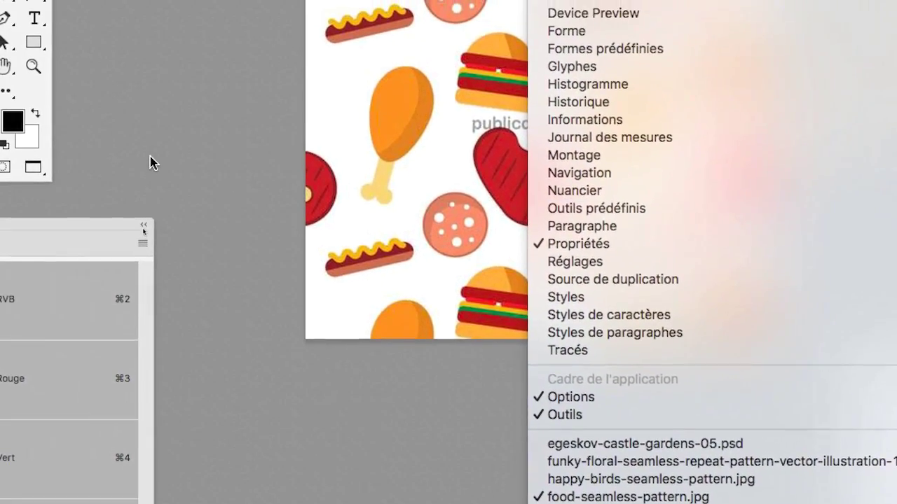
left_click(150, 162)
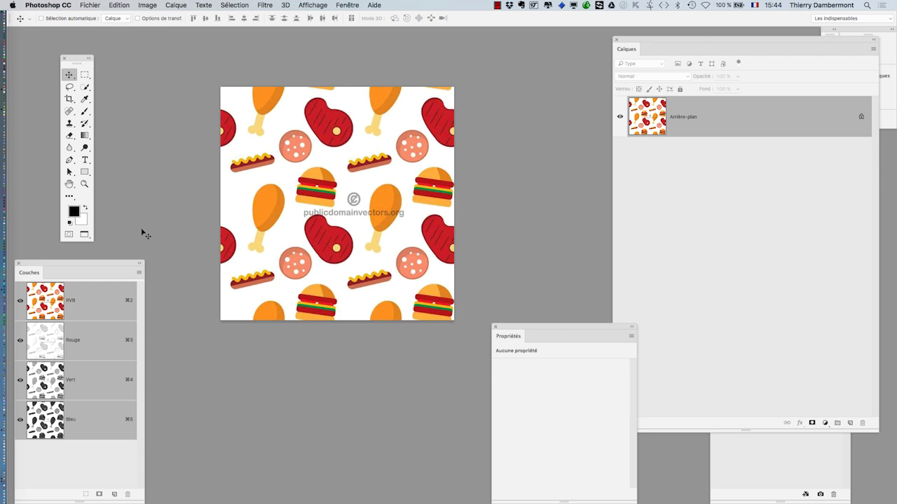
- Check the food pattern's pixel dimensions and resolution in Image Size, leaving the settings as they are
left_click(149, 5)
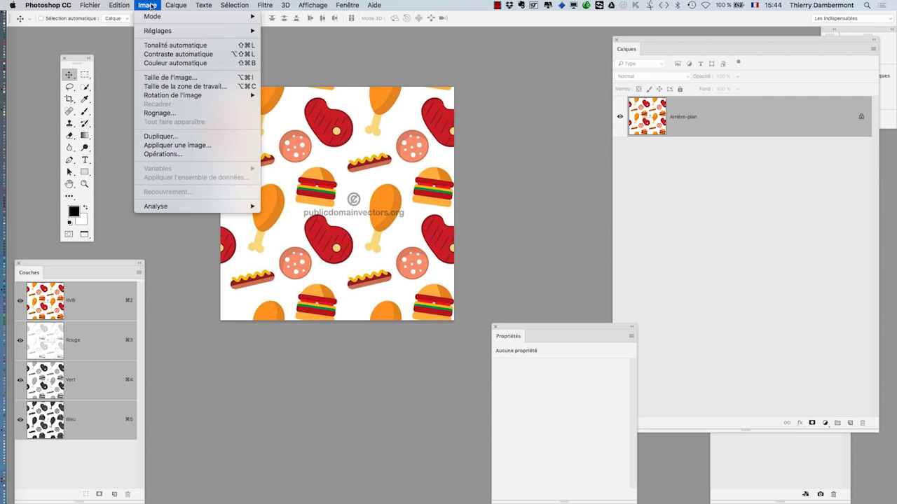
left_click(165, 79)
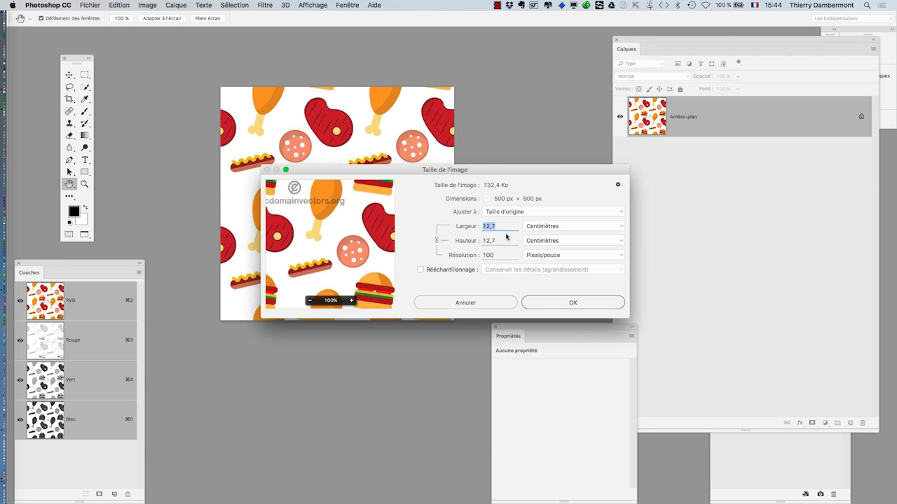
key("alt")
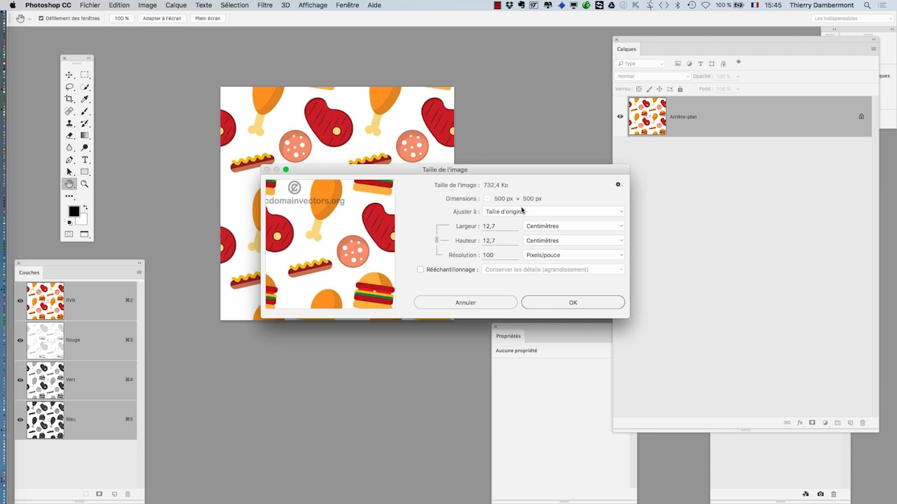
left_click(465, 303)
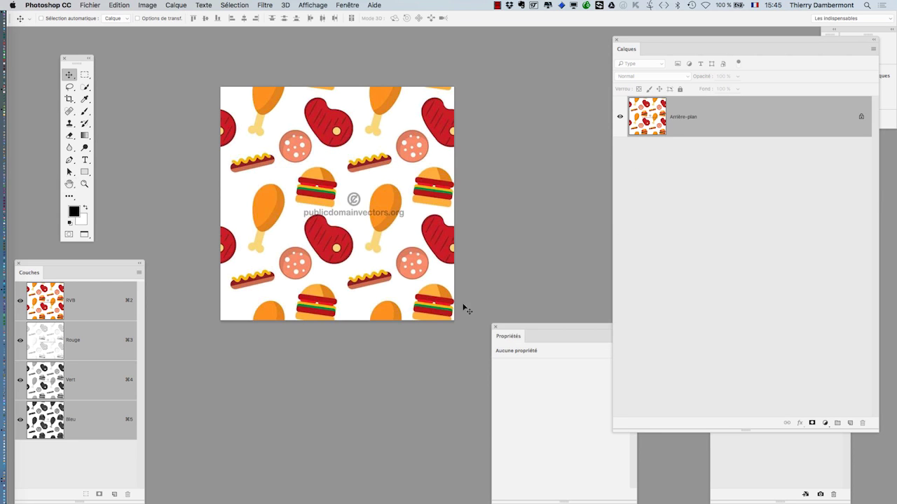
- Start a new custom document and set its width and height to 2500 pixels each
left_click(90, 5)
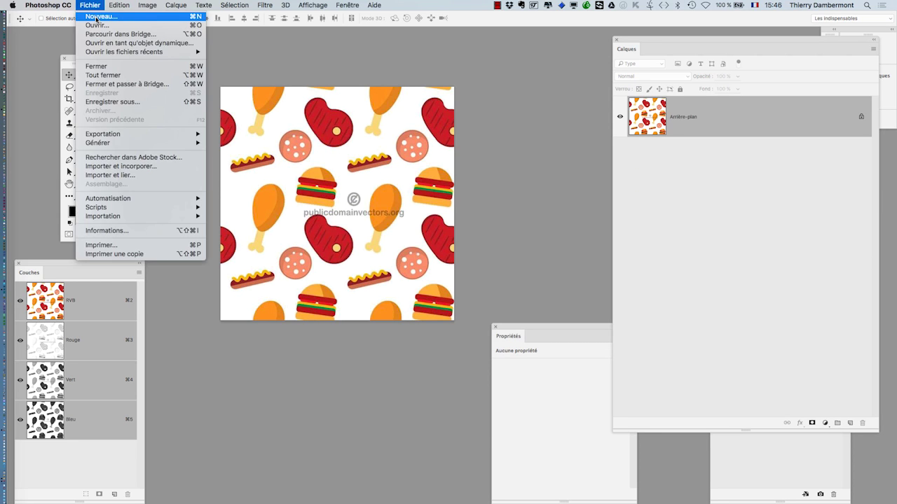
left_click(98, 21)
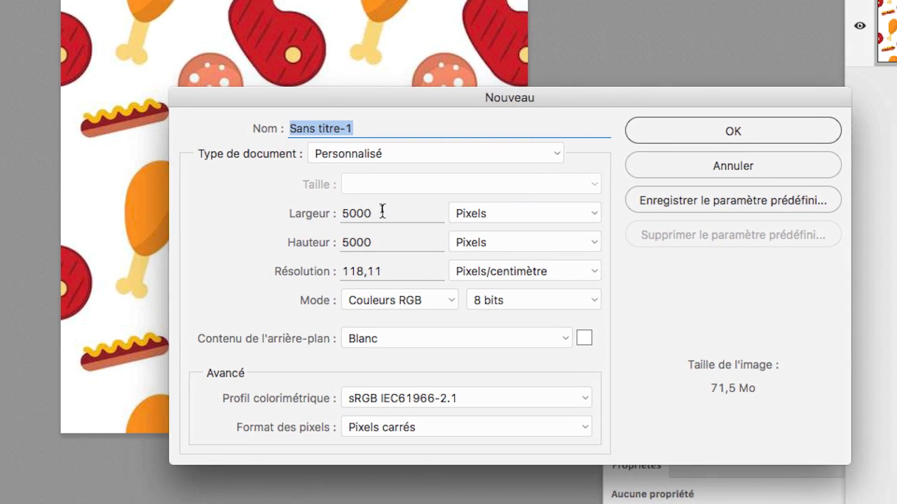
left_click_drag(375, 207, 334, 205)
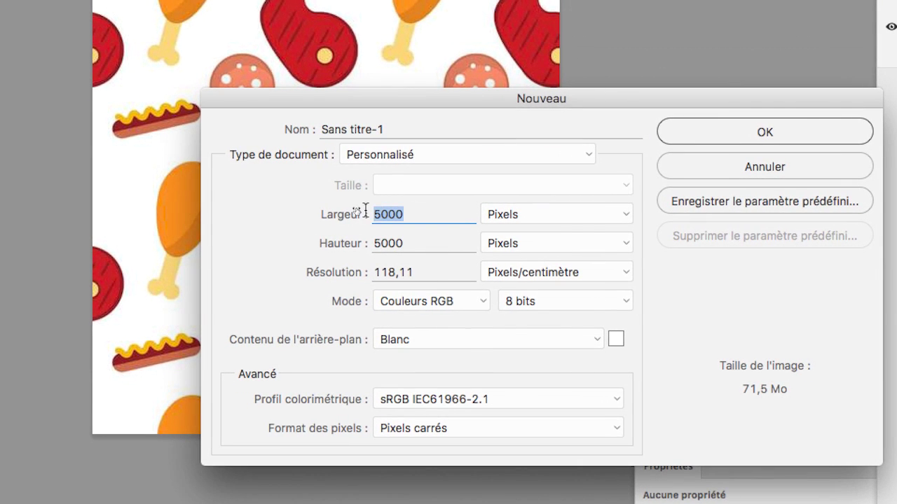
type("2500")
key("Tab")
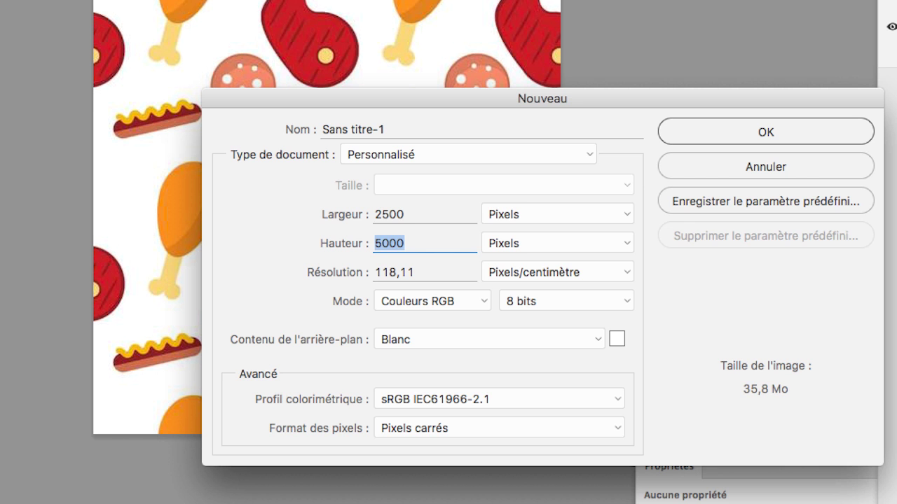
type("2500")
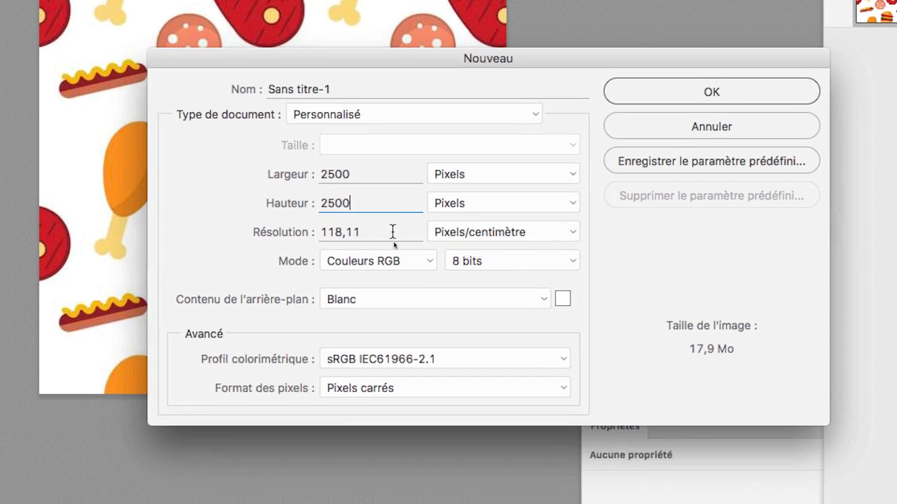
- Keep the new document in RGB colour at 8 bits, with pixels as the dimension unit
left_click(389, 261)
left_click(391, 260)
left_click(463, 262)
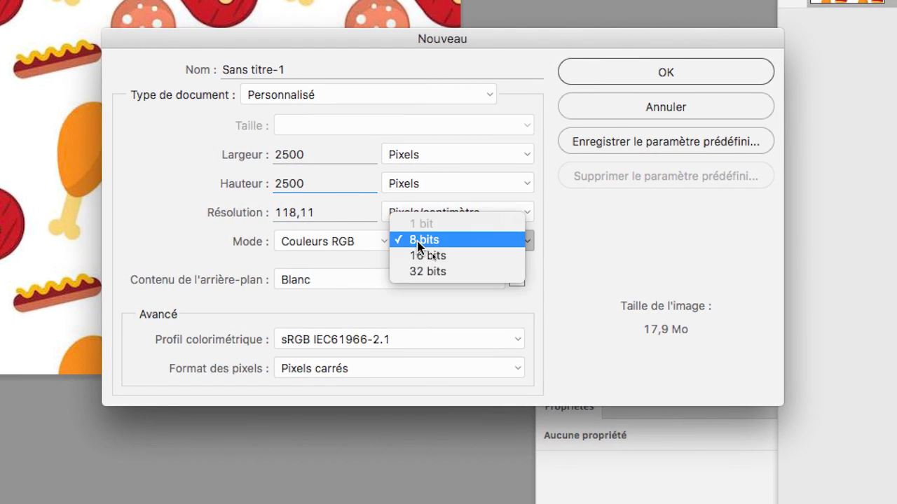
left_click(419, 242)
left_click(410, 184)
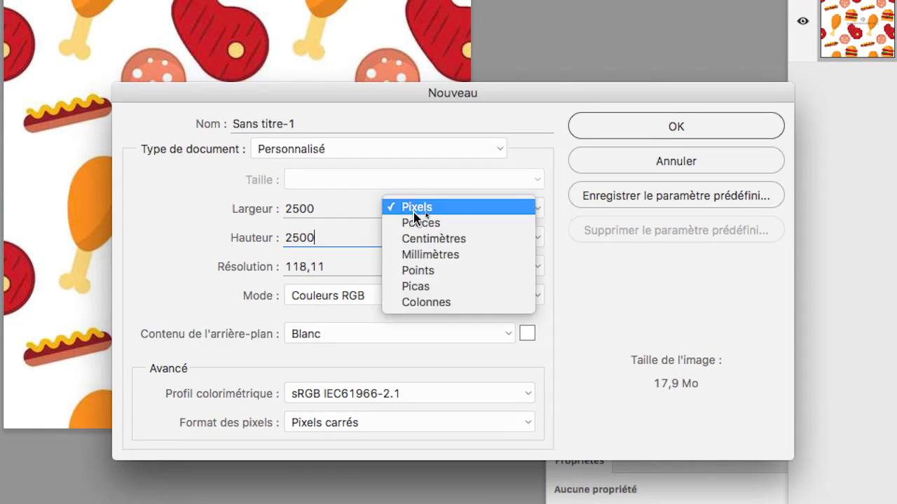
left_click(415, 213)
- Switch the new document's dimension units to centimetres and enter 2500 for both width and height
left_click_drag(321, 209, 299, 209)
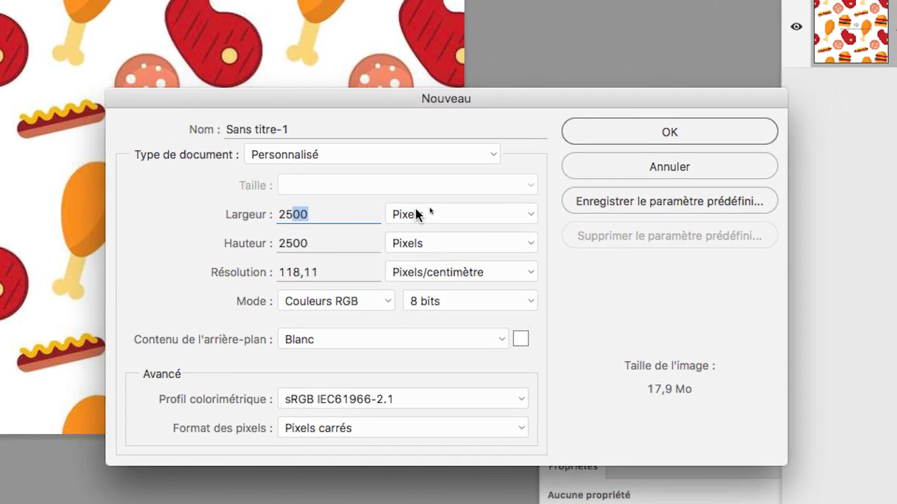
left_click(250, 92)
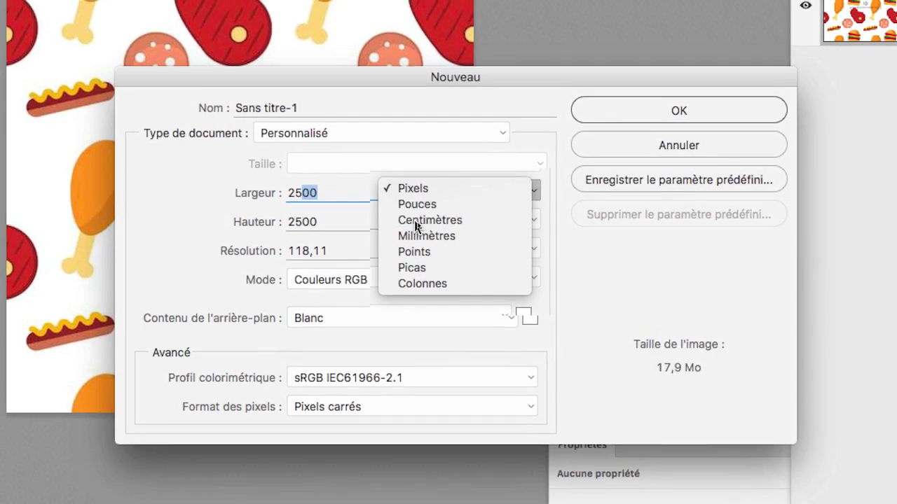
left_click(420, 229)
left_click(320, 199)
left_click_drag(384, 210, 298, 212)
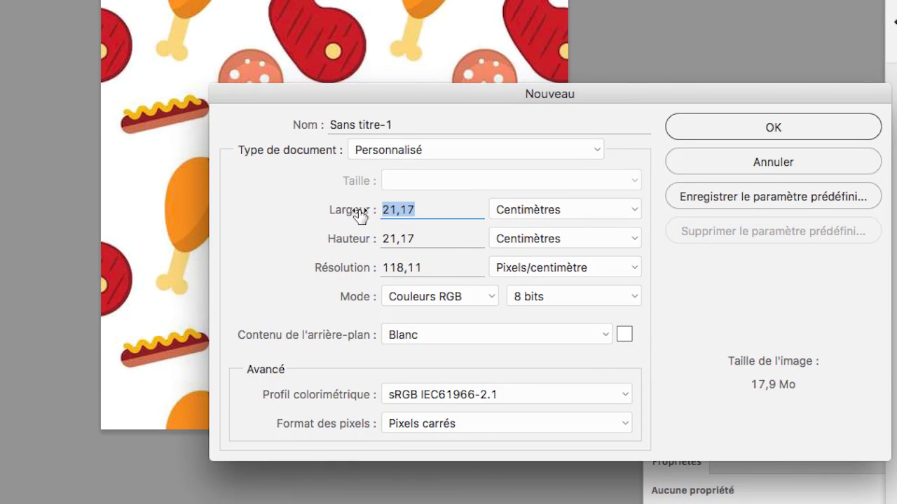
type("2500")
key("Tab")
type("2500")
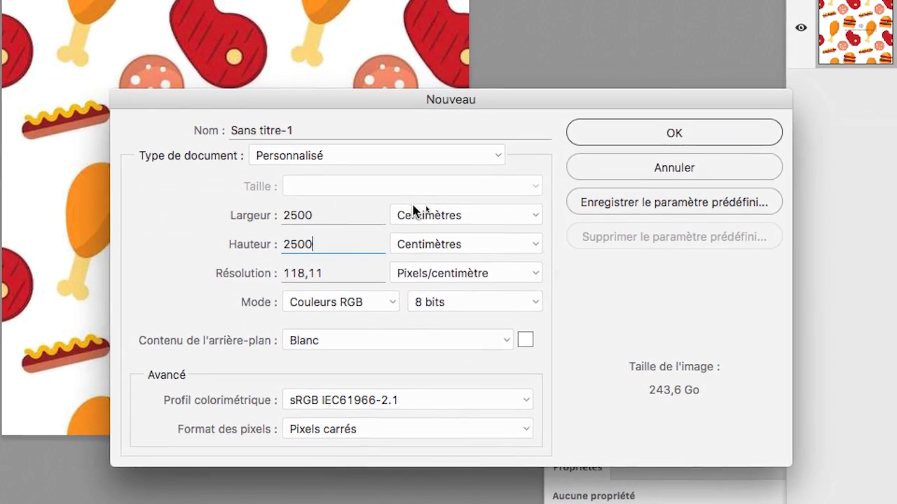
- Switch the new document's units to pixels, set width and height to 2500 each, and create the document
left_click(484, 211)
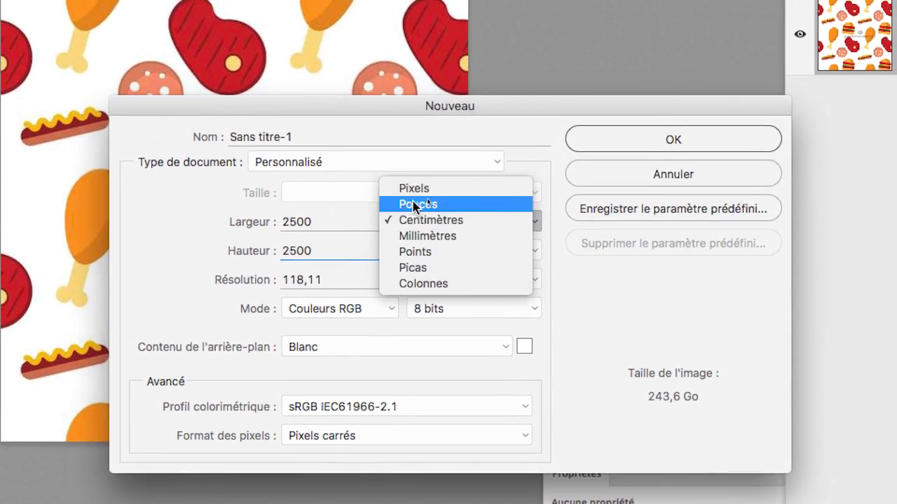
left_click(478, 178)
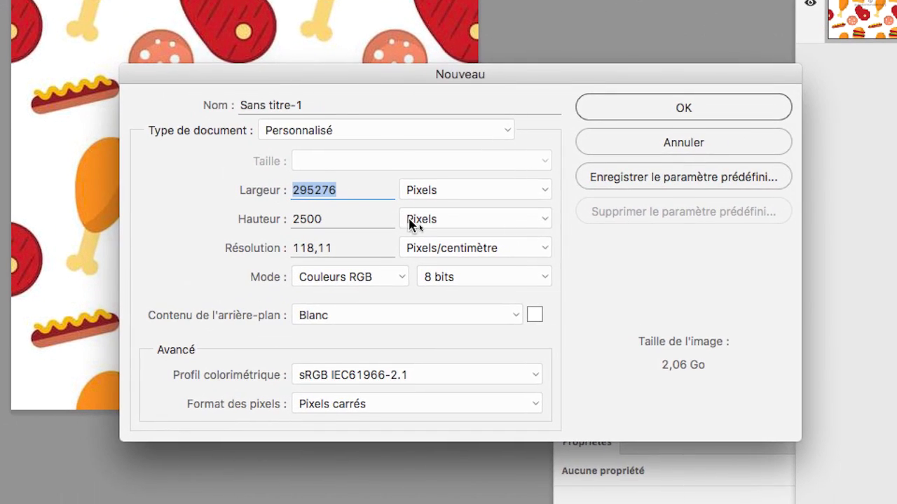
type("2500")
key("Tab")
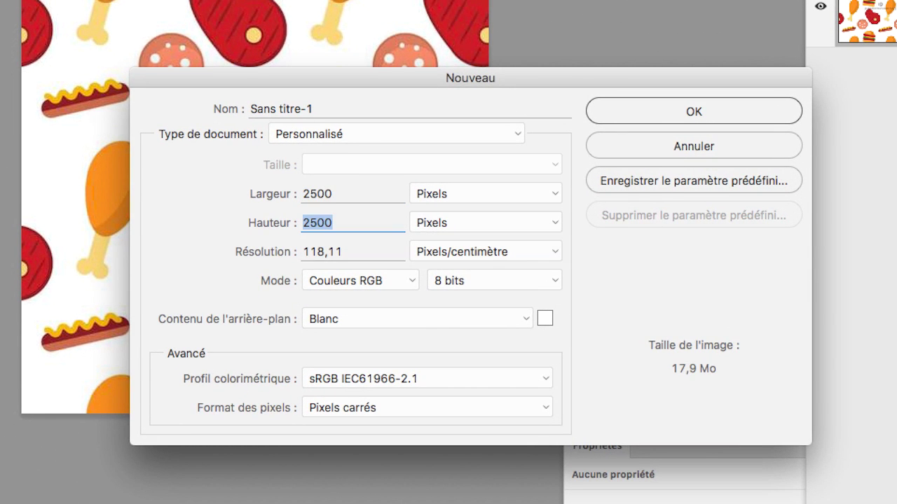
type("2500")
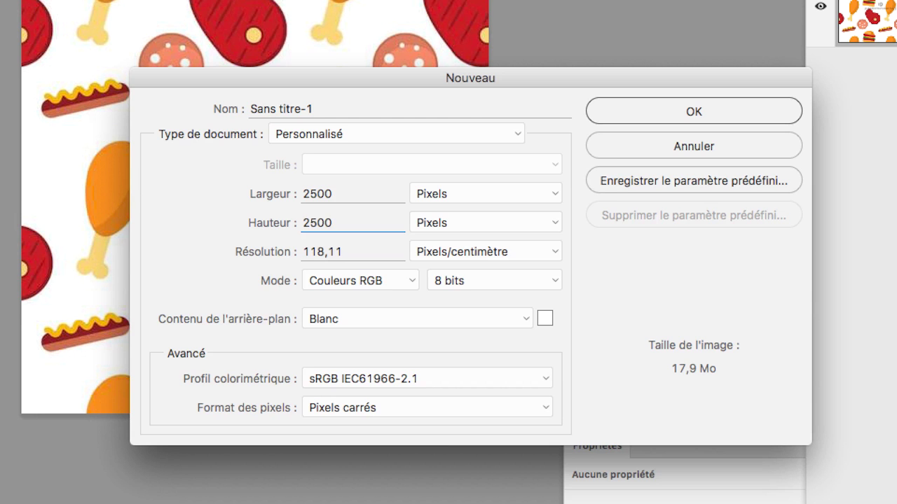
key("Tab")
key("Tab")
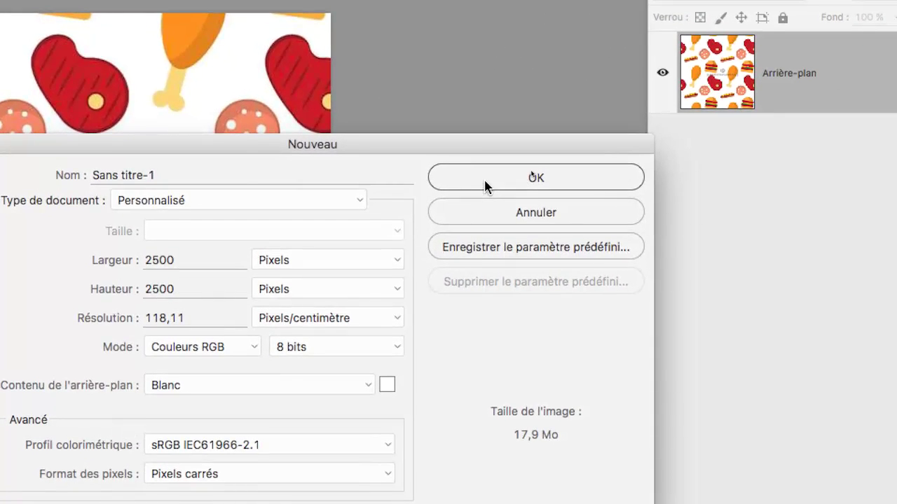
left_click(485, 180)
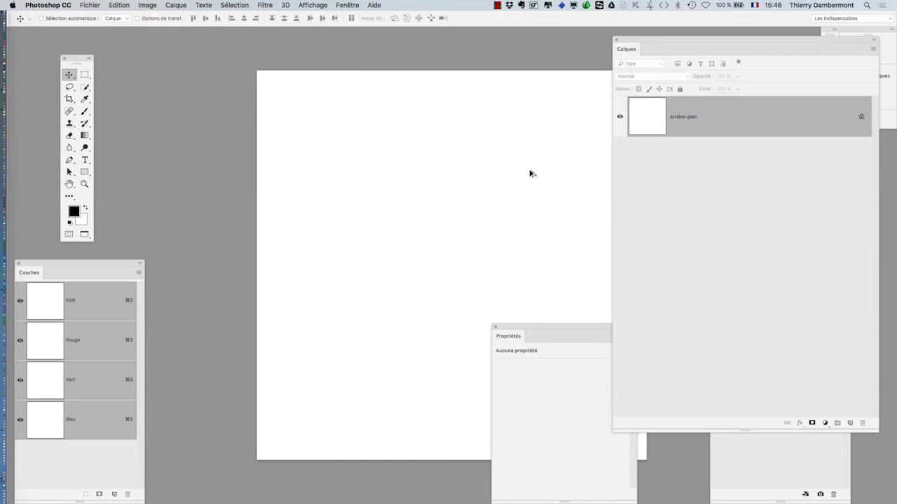
- Reposition the blank canvas in the workspace and move the Properties panel clear of it
key("space")
left_click_drag(411, 196, 312, 178)
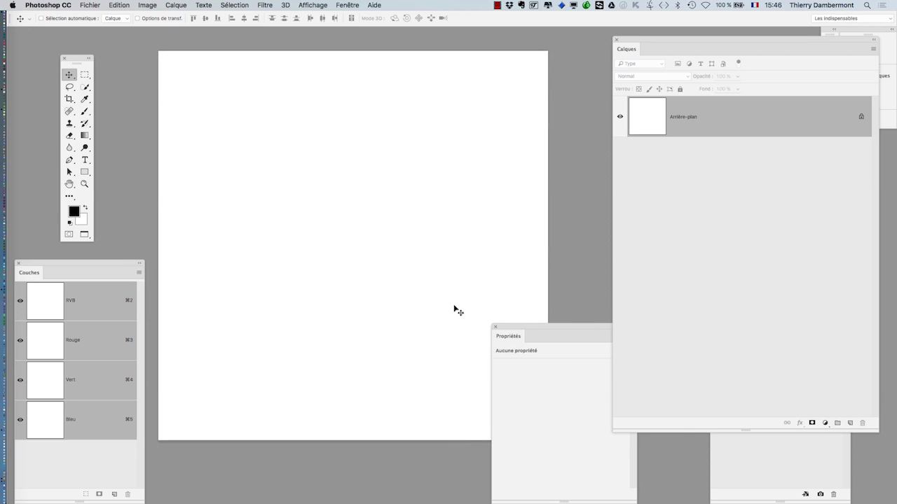
left_click_drag(509, 326, 584, 297)
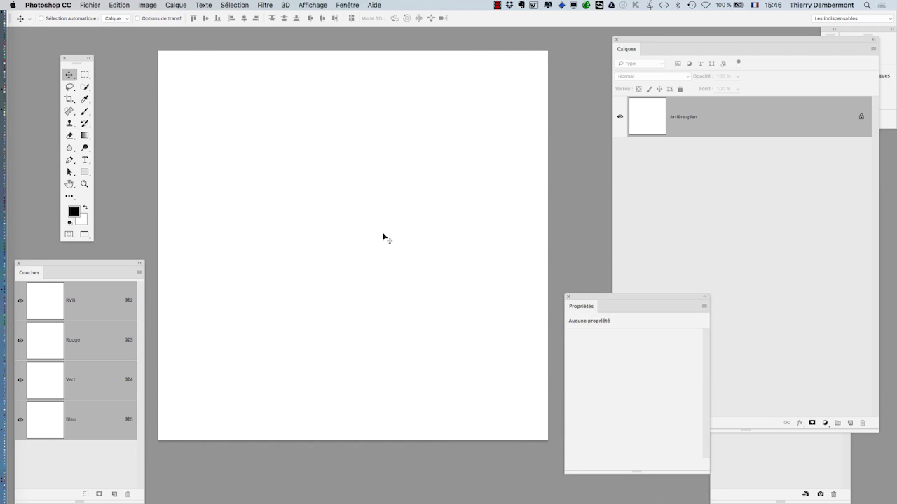
- Fill the blank background with the custom food pattern (Motif) in Normal mode at 100% opacity
left_click(118, 5)
left_click(133, 145)
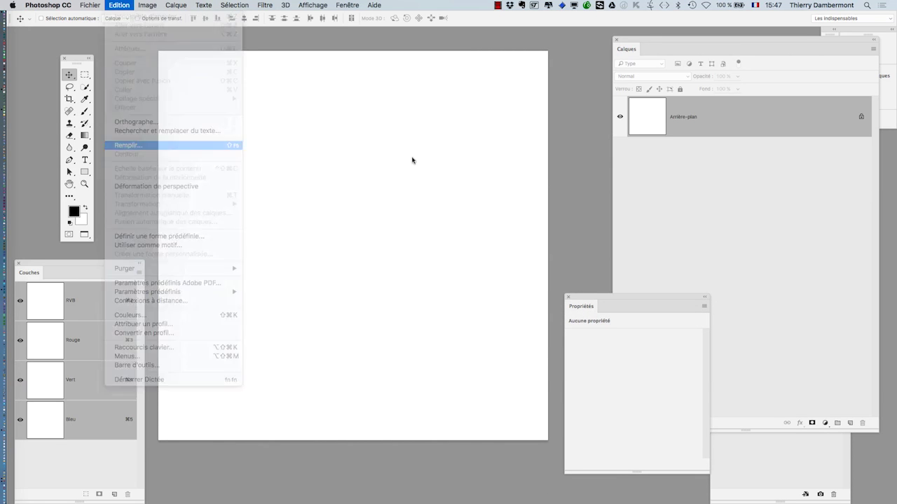
left_click(439, 203)
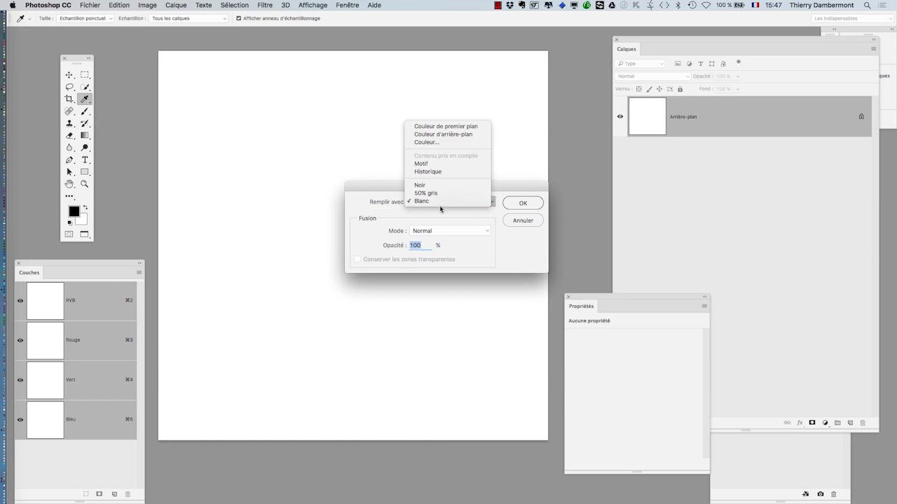
left_click(432, 169)
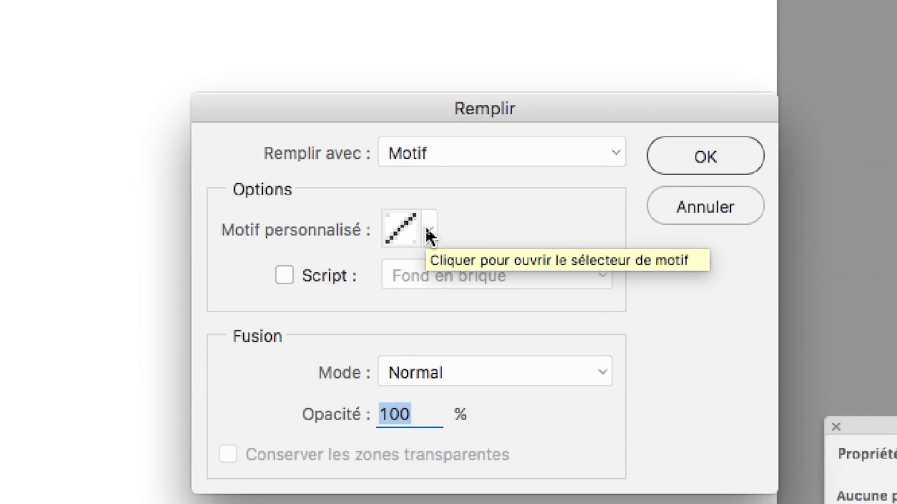
left_click(429, 237)
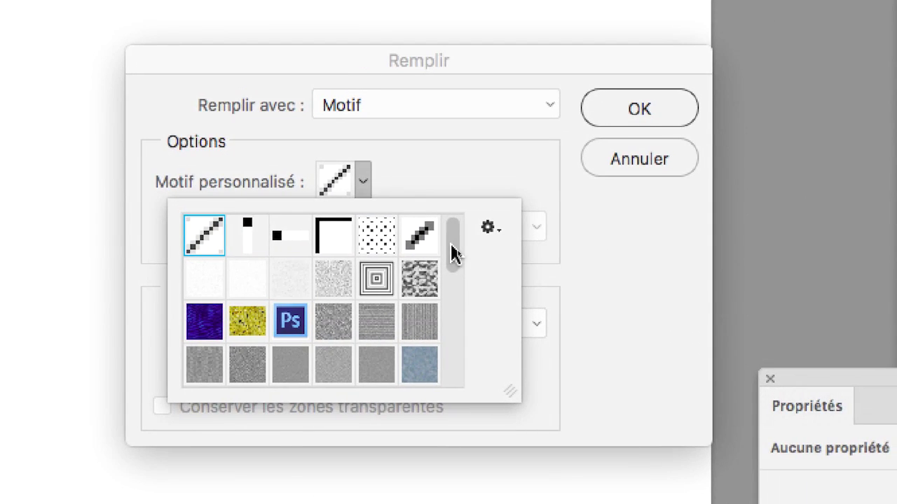
left_click_drag(452, 249, 443, 377)
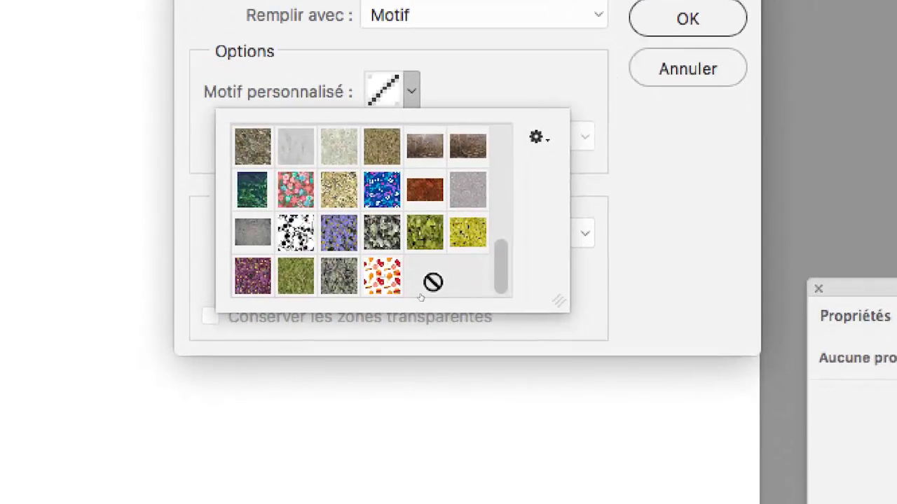
left_click(332, 370)
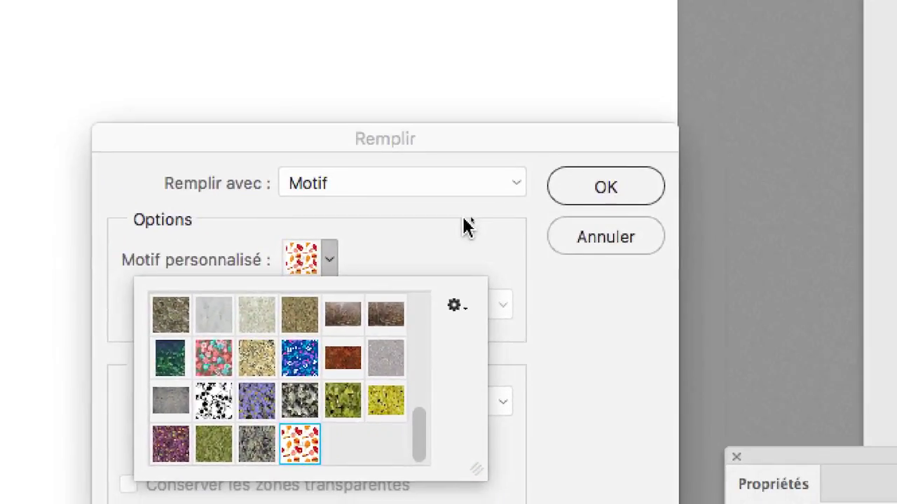
left_click(711, 31)
left_click(514, 207)
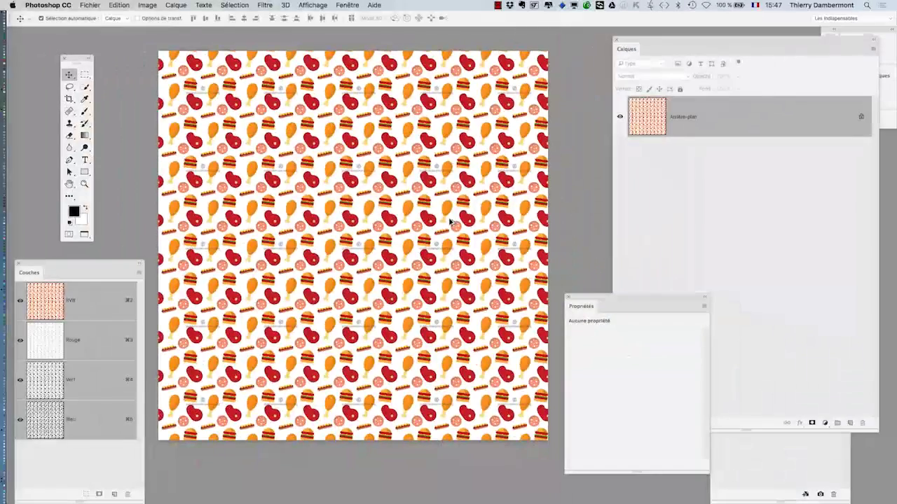
- View the original food-seamless-pattern.jpg image in Firefox and return to Photoshop
key("super+Tab")
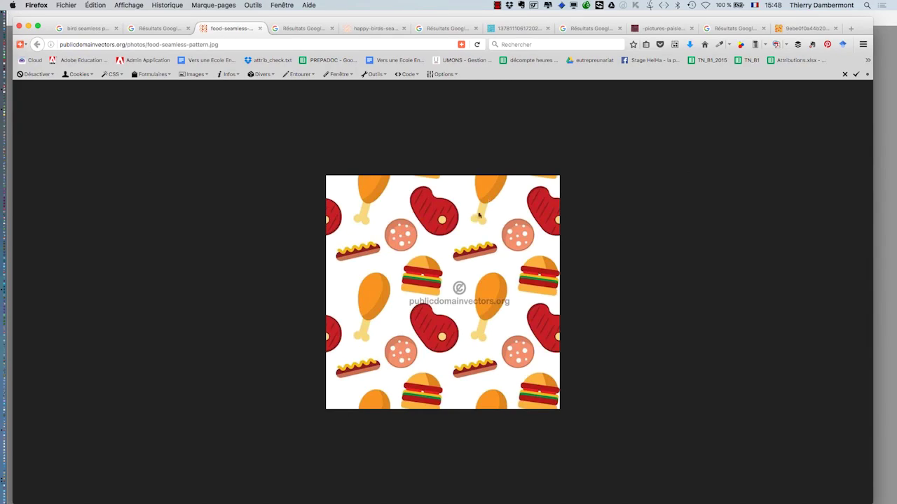
key("super+Tab")
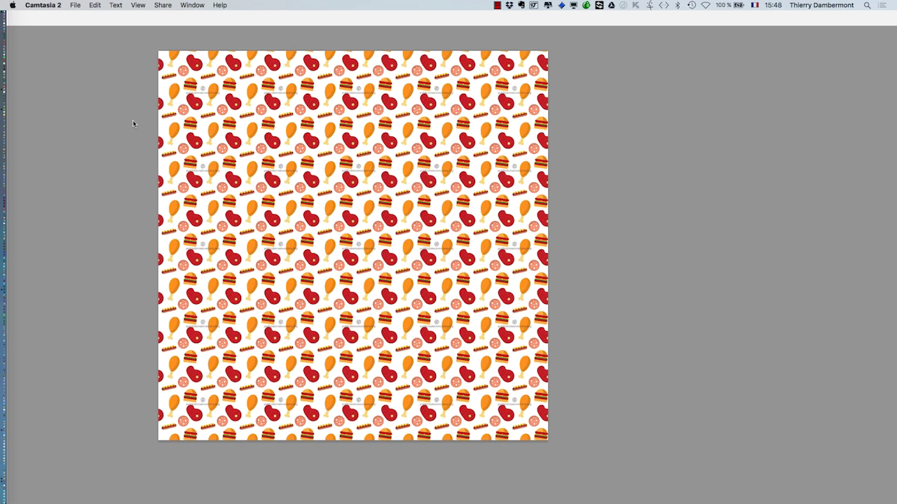
key("super+Tab")
- Detach the food-filled document into its own window and show the egeskov-castle-gardens-05.psd composition beside it
key("f")
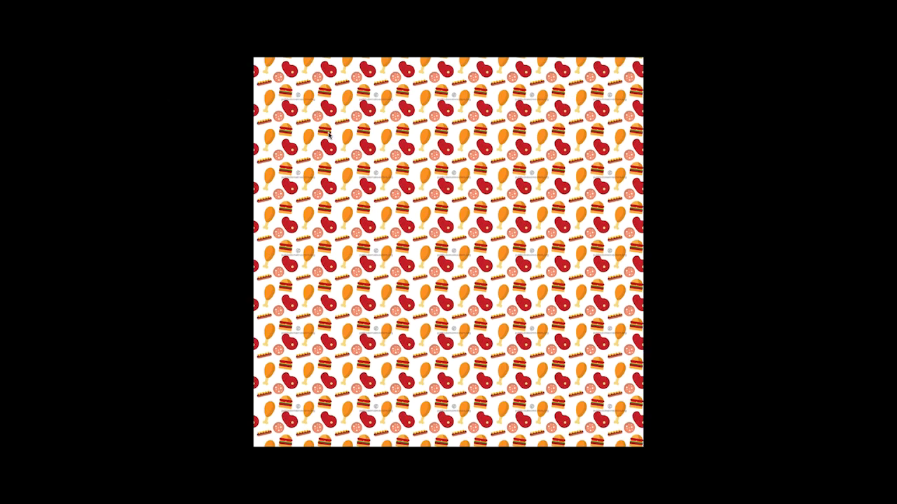
key("f")
left_click_drag(469, 49, 509, 162)
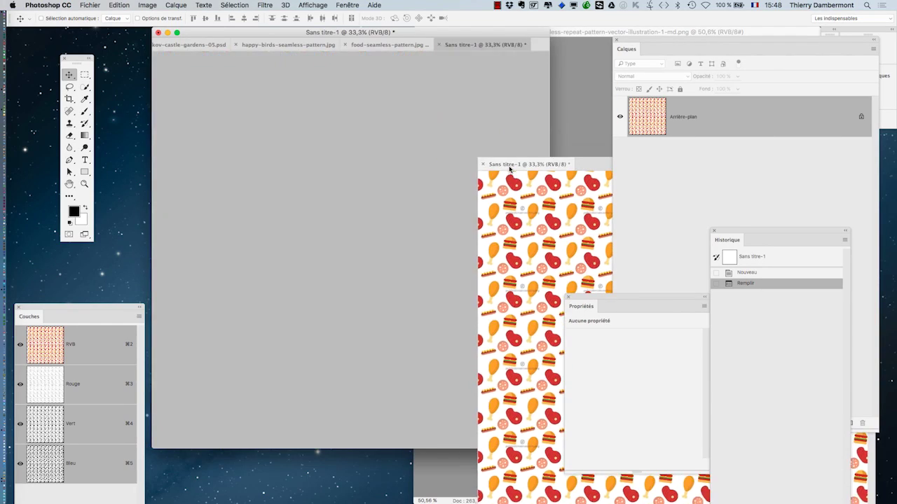
left_click(301, 45)
left_click(254, 46)
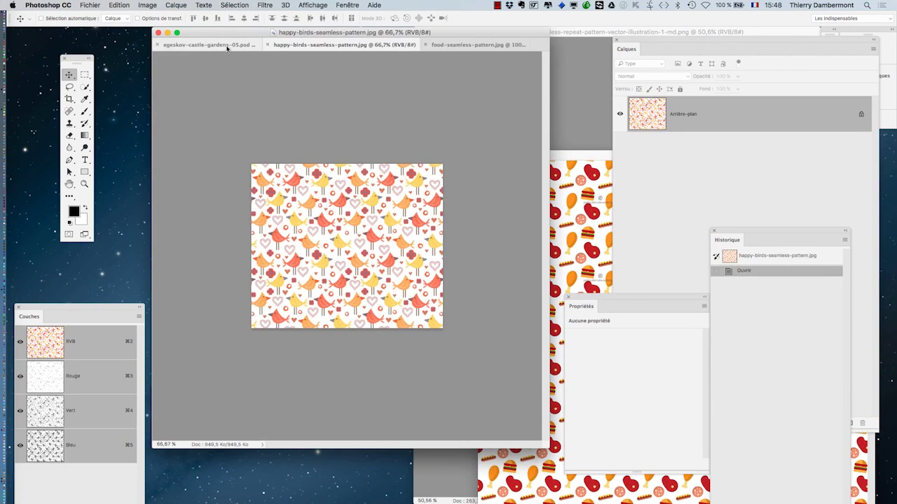
left_click(597, 157)
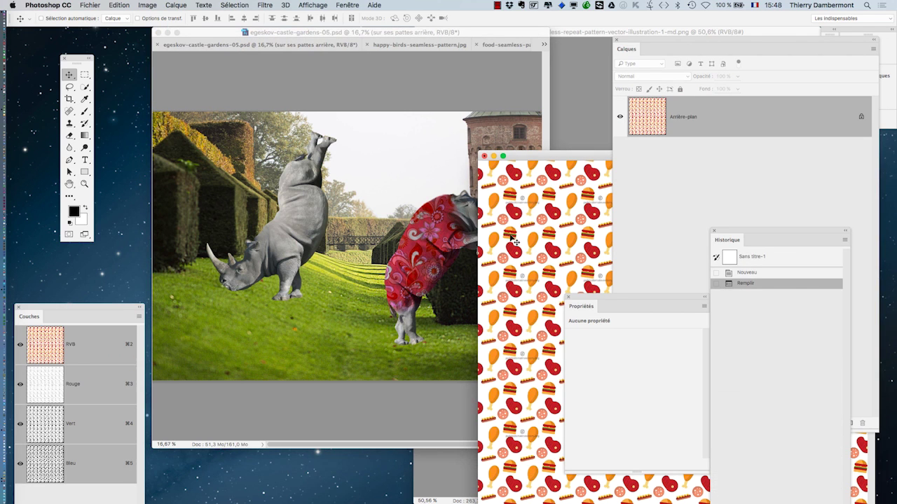
- Copy the food pattern layer into the castle gardens composition, accept the colour profile conversion, and enlarge the document view
left_click_drag(512, 241, 286, 198)
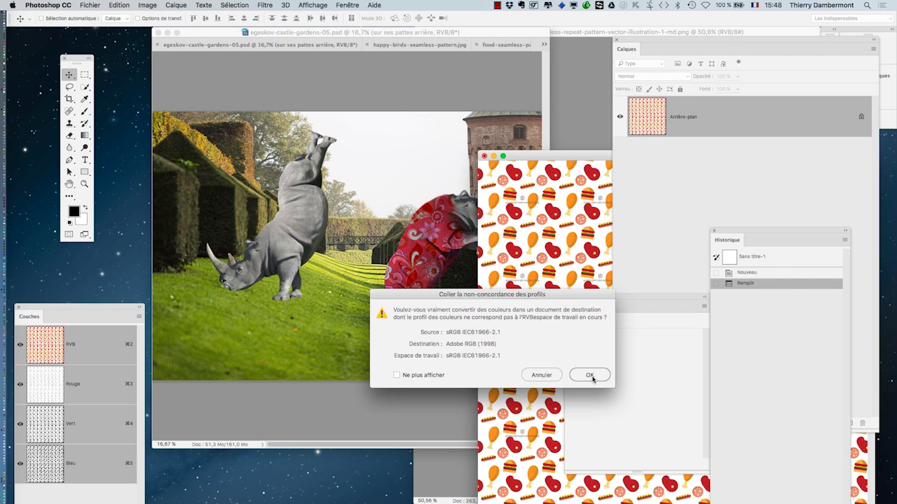
left_click(591, 376)
key("f")
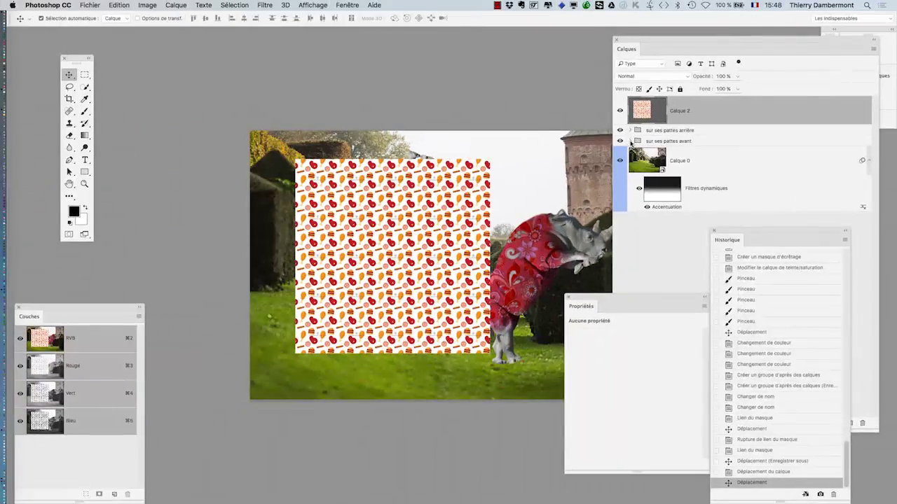
- Place the food pattern layer above "amincir" in the group "sur ses pattes avant" and clip it to that layer
scroll(443, 231, "up", 2)
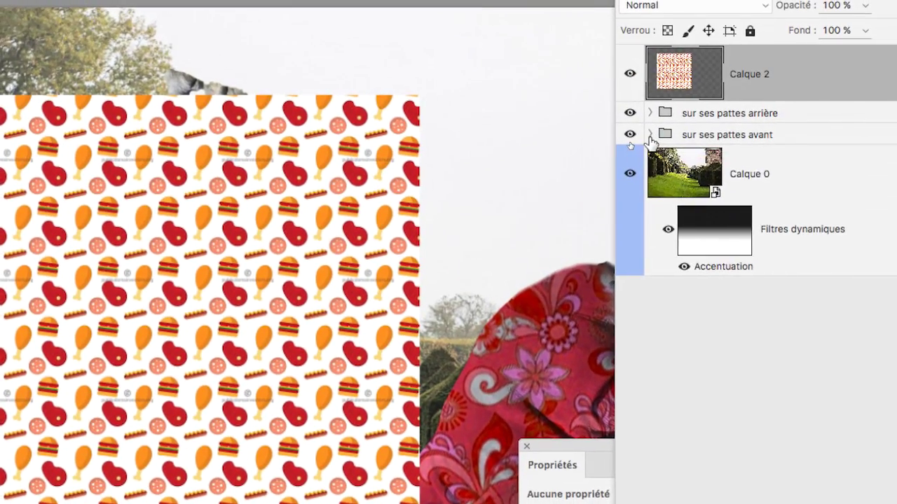
left_click(650, 135)
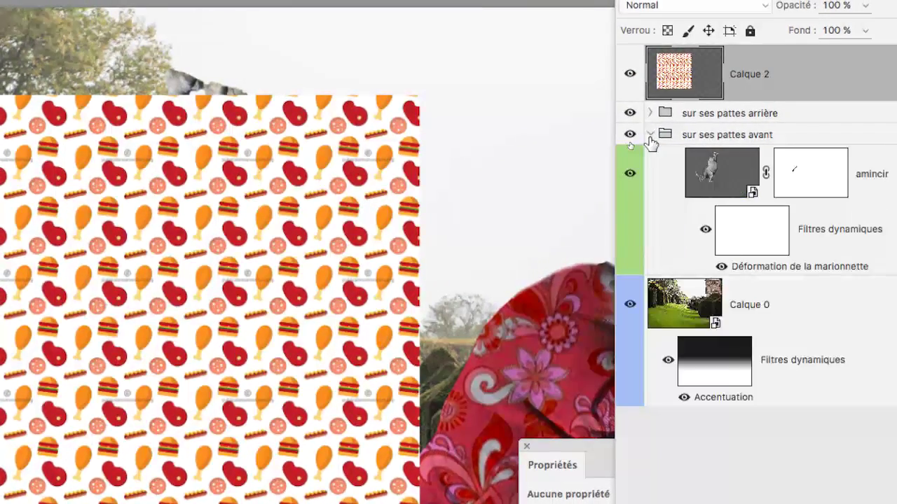
left_click_drag(700, 83, 741, 136)
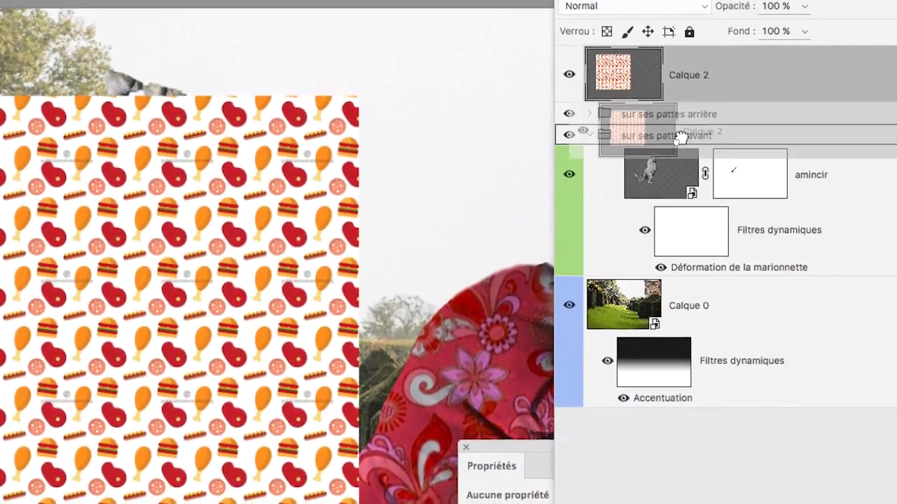
left_click_drag(679, 136, 680, 146)
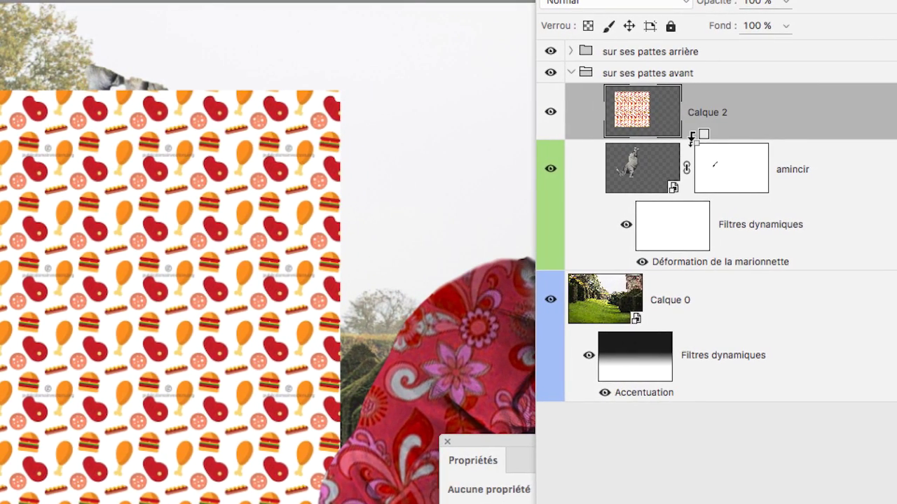
left_click(692, 140, "alt")
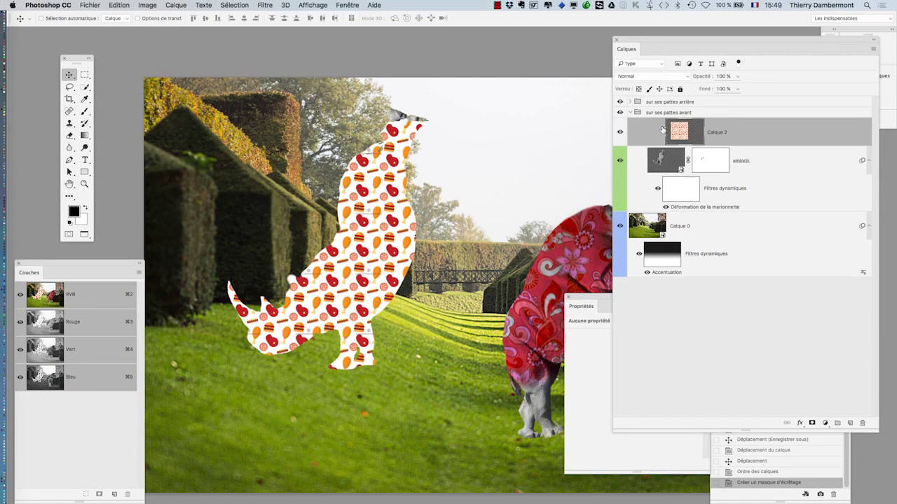
- Try the Fondu and Produit blend modes on the clipped food pattern layer
key("alt+shift+i")
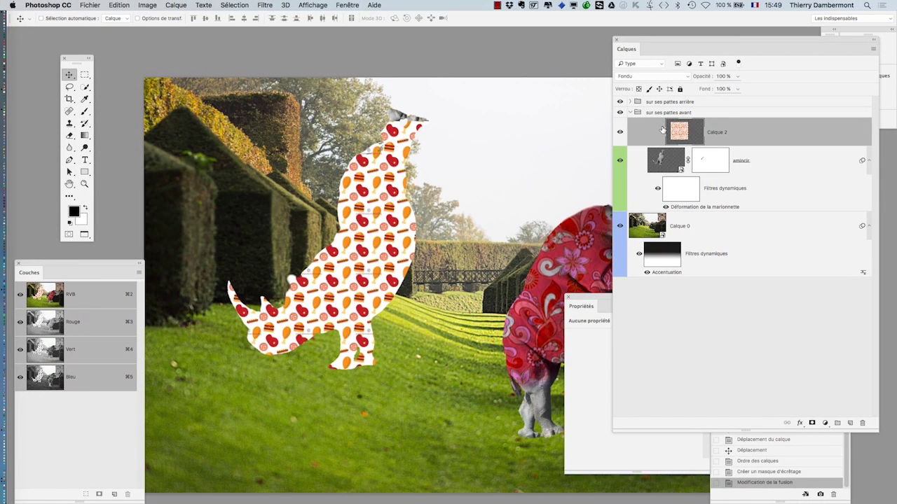
key("alt+shift+k")
key("alt+shift+m")
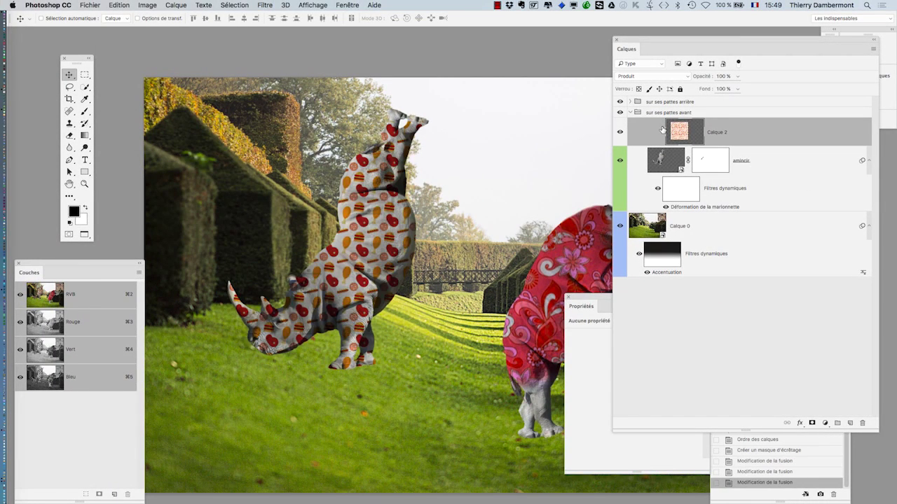
- Cycle the clipped food pattern layer's blend mode to Incrustation and inspect the patterned rhino up close
key("shift+plus")
key("shift+plus")
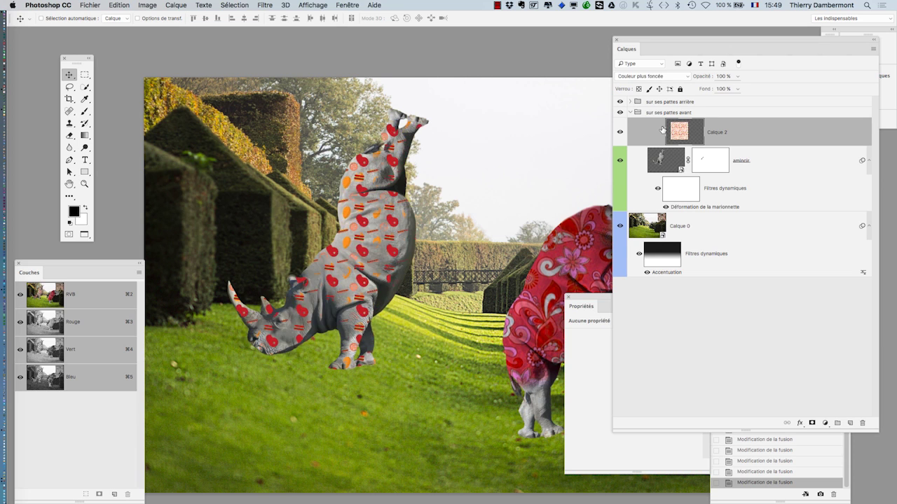
key("shift+plus")
key("shift+plus")
key("shift+plus")
key("shift+plus")
key("shift+plus")
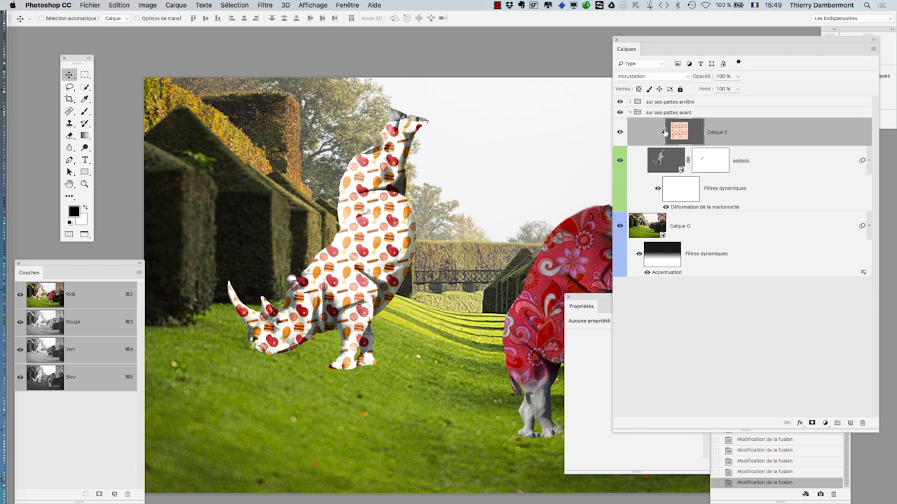
scroll(325, 282, "up", 6)
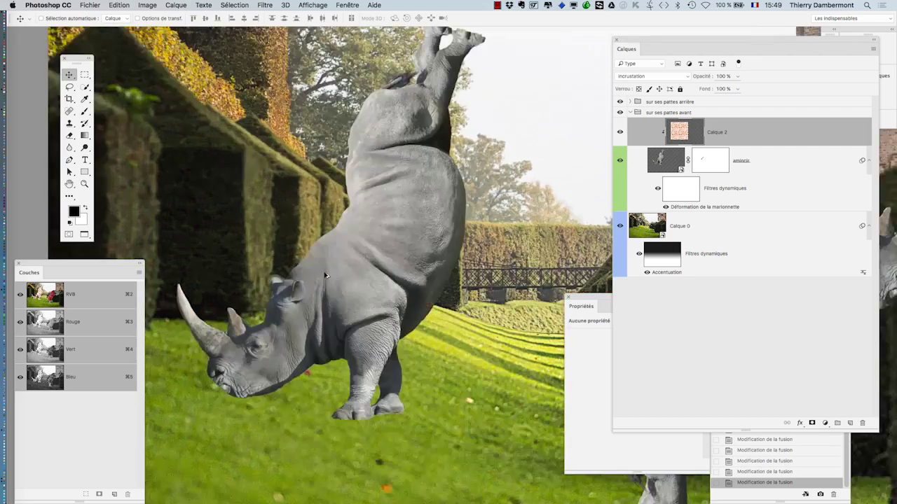
scroll(387, 280, "down", 5)
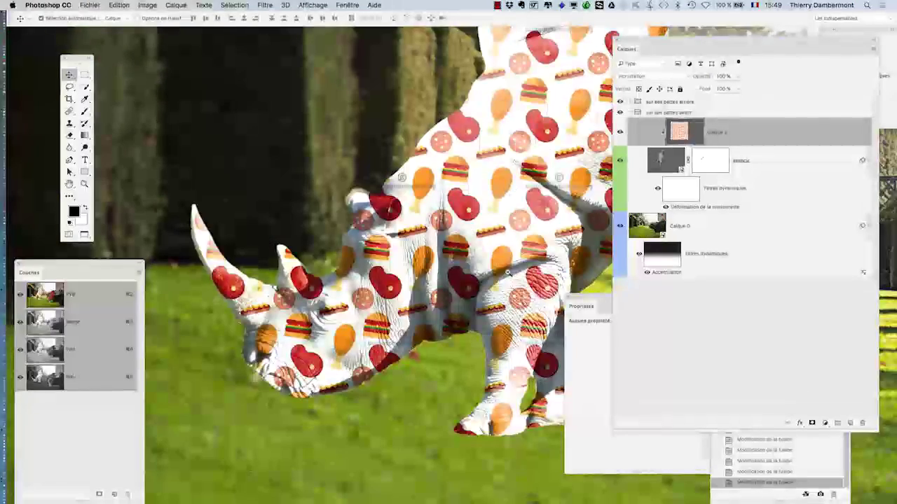
scroll(522, 289, "down", 6)
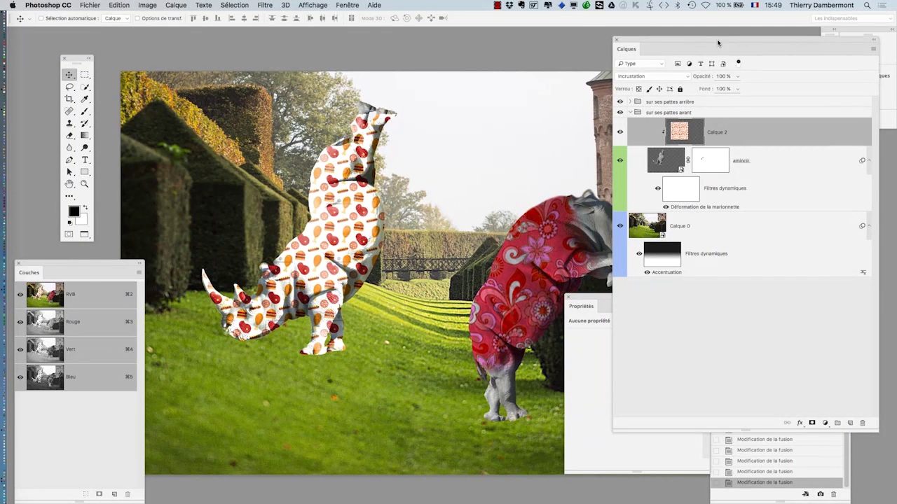
- Try the opacity slider on the clipped food pattern layer and leave the opacity at 100 %
left_click_drag(718, 44, 518, 77)
left_click(538, 111)
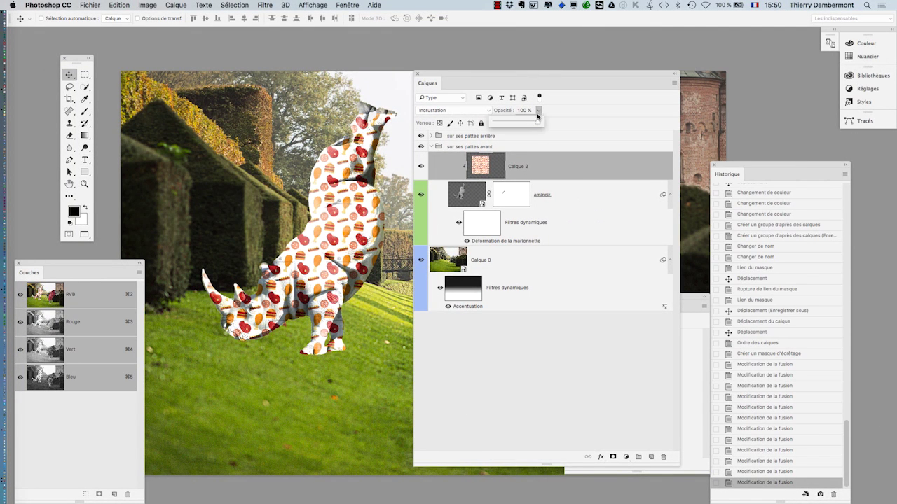
left_click_drag(532, 123, 527, 123)
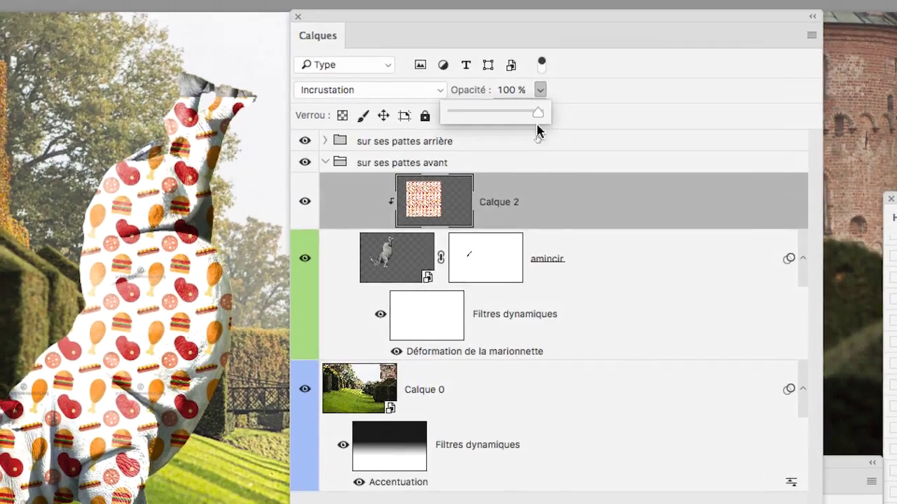
left_click(538, 164)
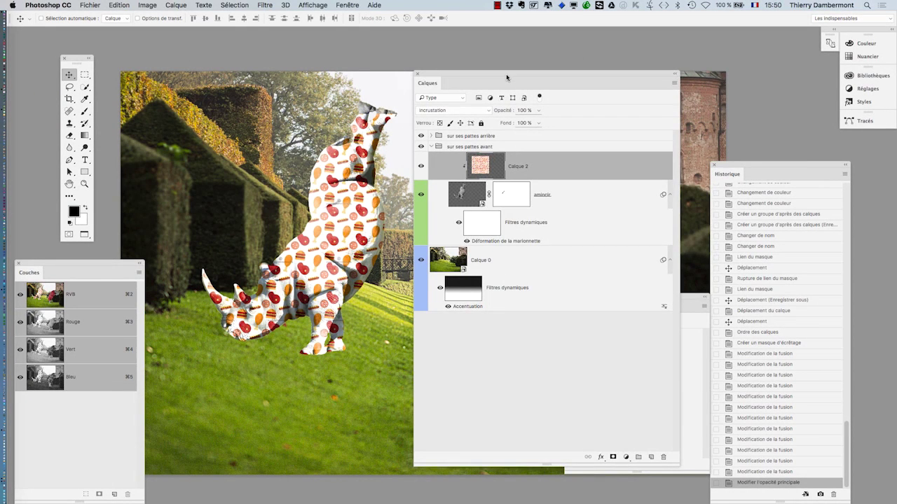
- Expand the group "sur ses pattes arrière" and compare the blend modes of the clipped layers Calque 1 and Calque 2
left_click_drag(507, 78, 571, 68)
left_click(496, 126)
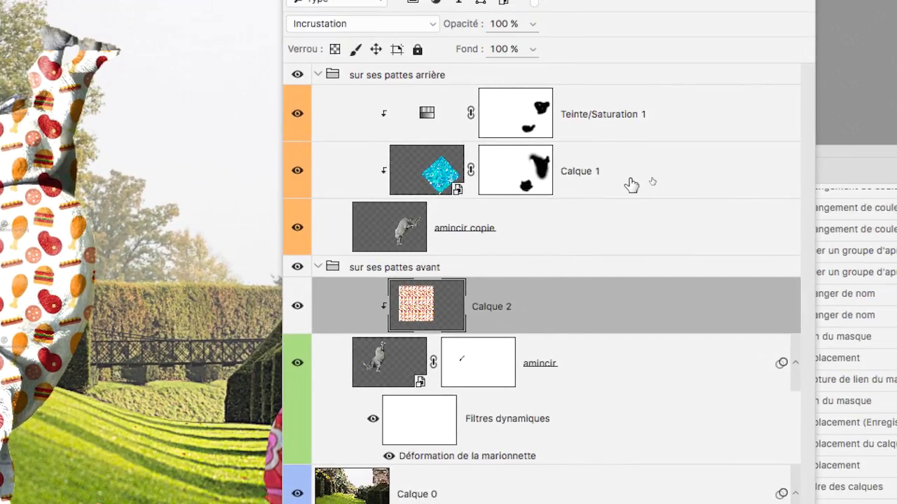
left_click(666, 172)
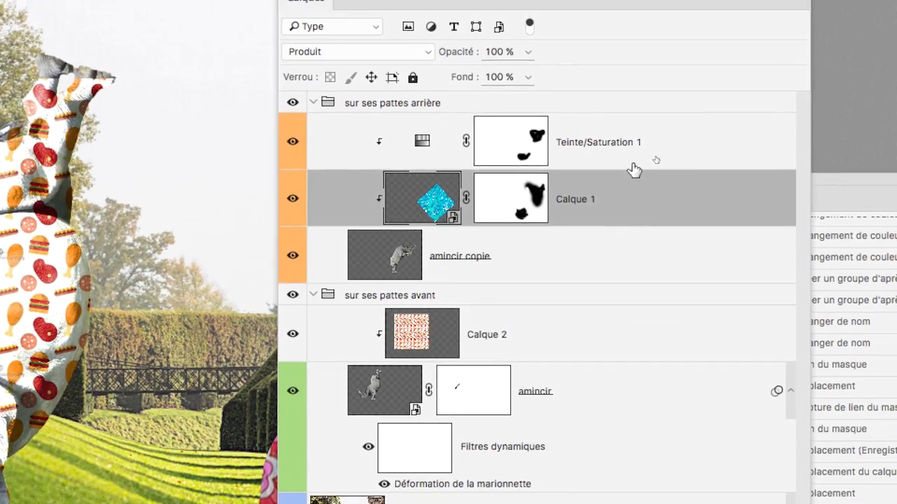
left_click(639, 161)
left_click(636, 200)
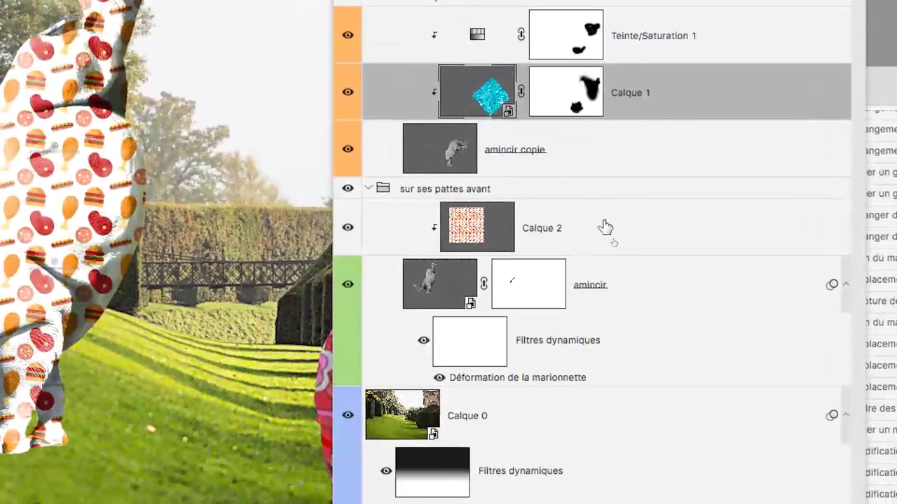
left_click(605, 228)
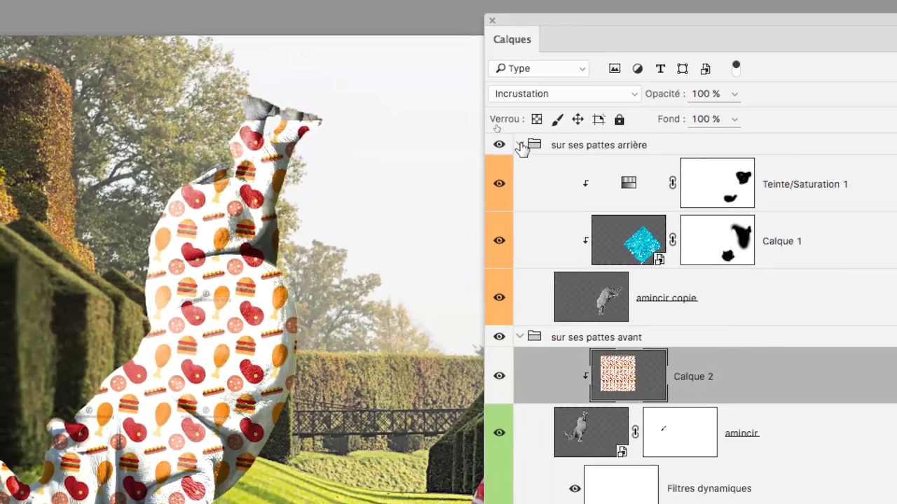
- Collapse both rhino groups and move the group "sur ses pattes avant" slightly up and to the right in the gardens
left_click(519, 145)
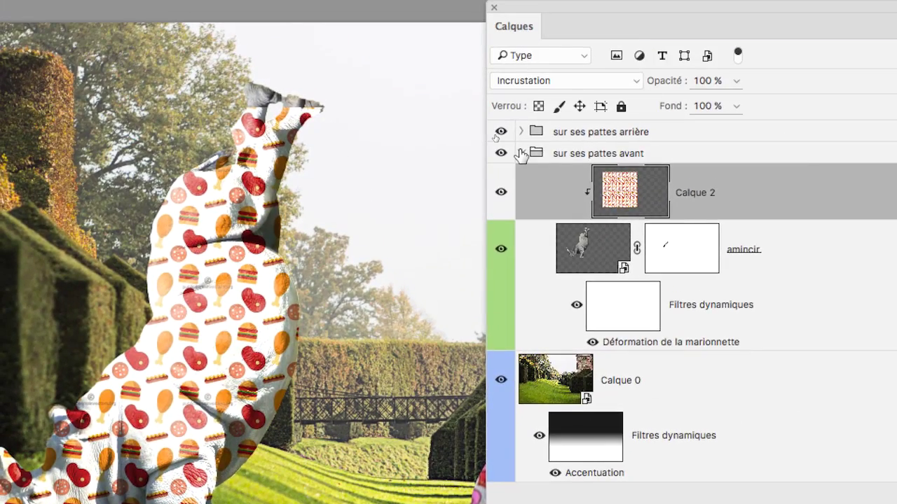
left_click(520, 153)
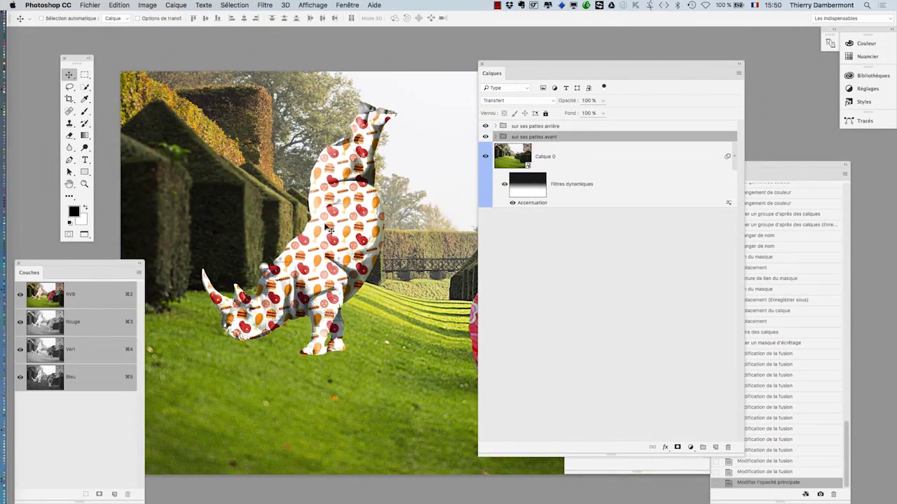
mouse_move(330, 230)
left_mouse_down()
mouse_move(333, 210)
mouse_move(327, 215)
left_mouse_up()
left_click(495, 136)
left_click(517, 162)
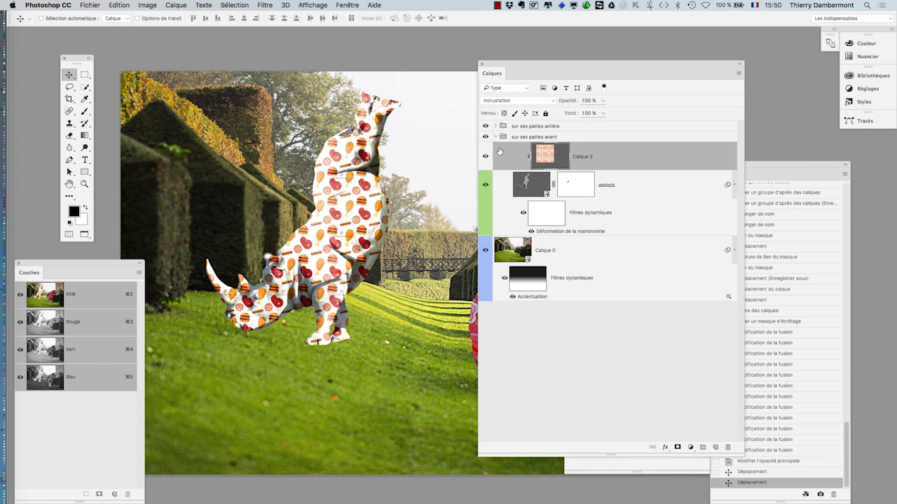
left_click(495, 138)
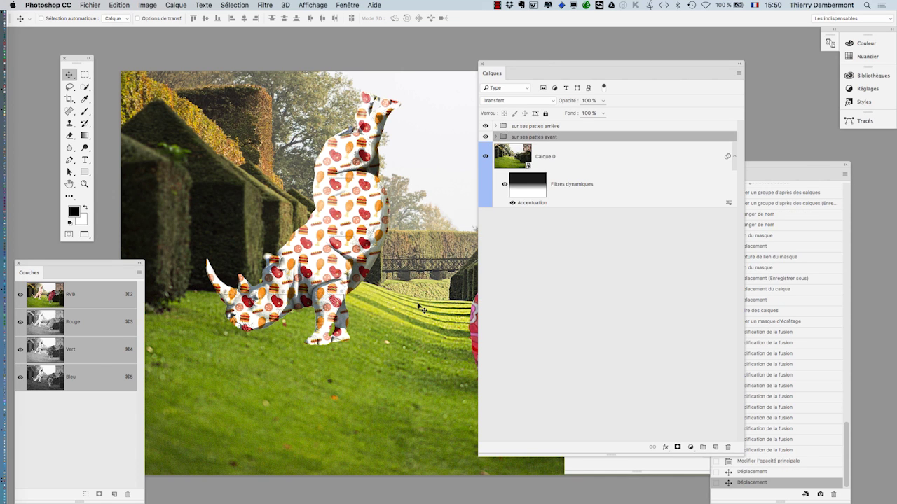
- Save the castle gardens composition as a new Photoshop-format version in the folder "detourages animaux"
left_click(95, 5)
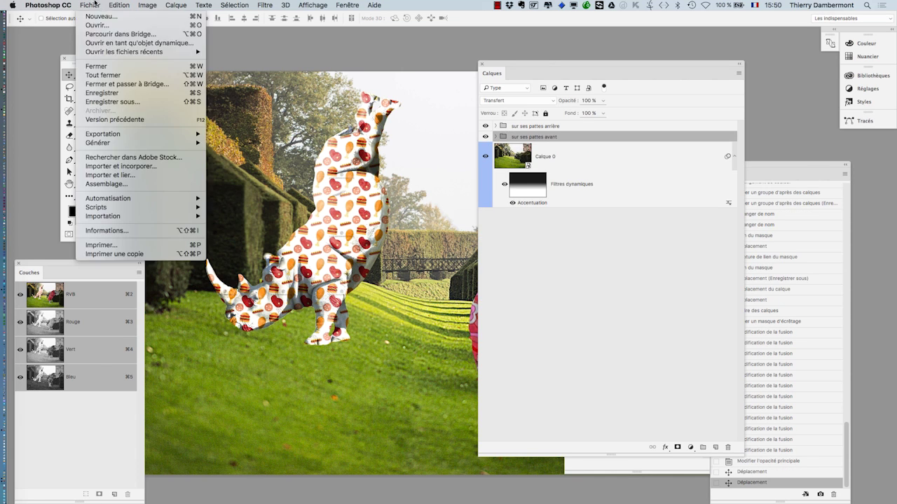
left_click(139, 102)
left_click(492, 58)
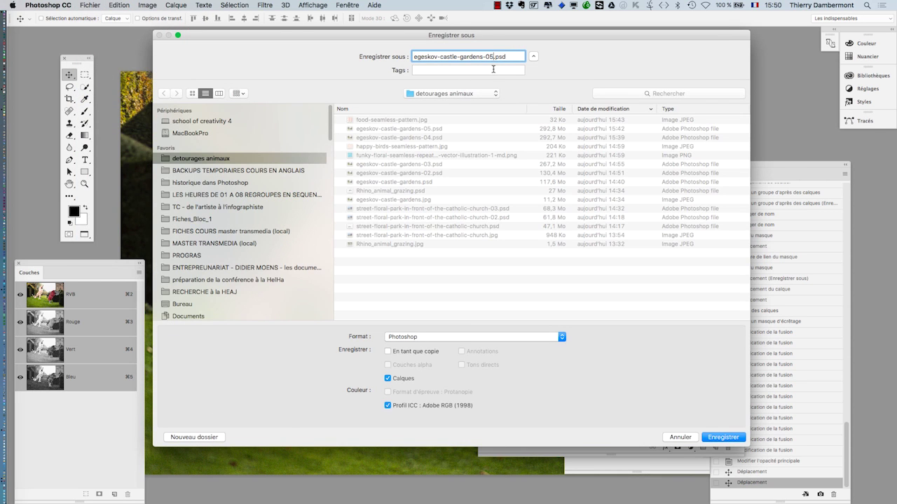
key("Return")
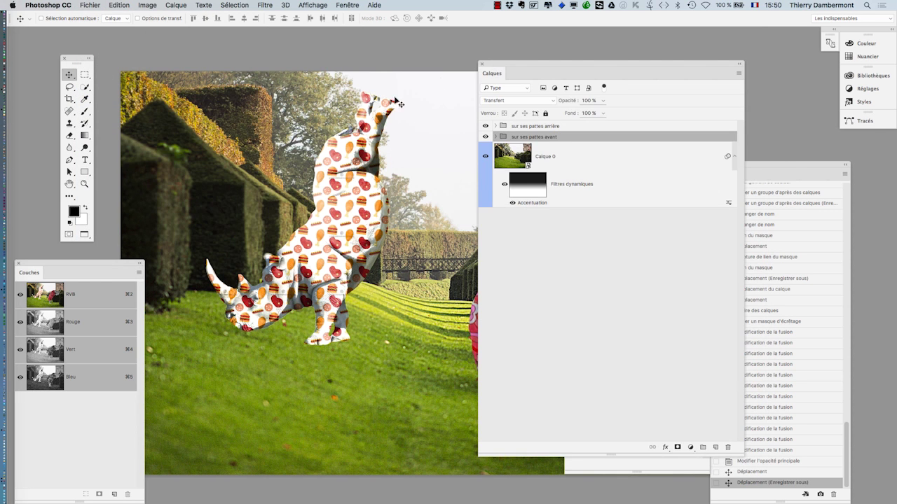
- Add a pattern fill layer in Normal mode at 100 % opacity above the group "sur ses pattes arrière"
left_click_drag(516, 61, 621, 68)
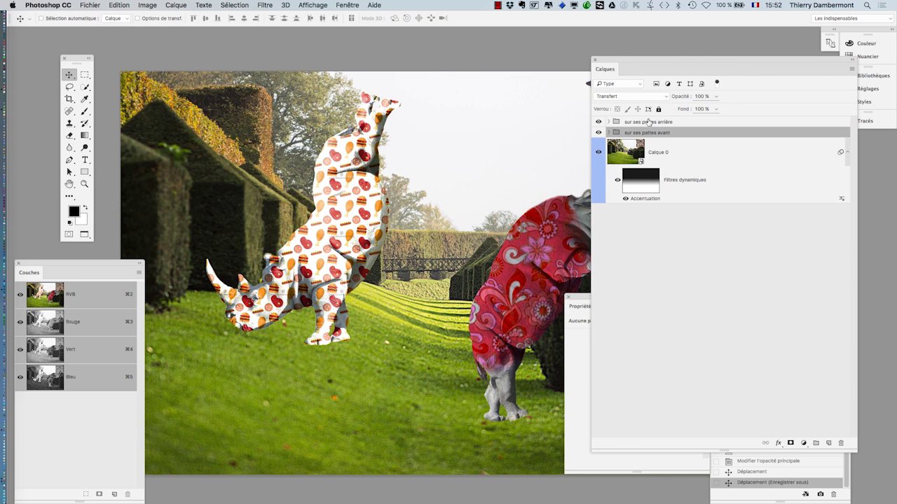
left_click(648, 122)
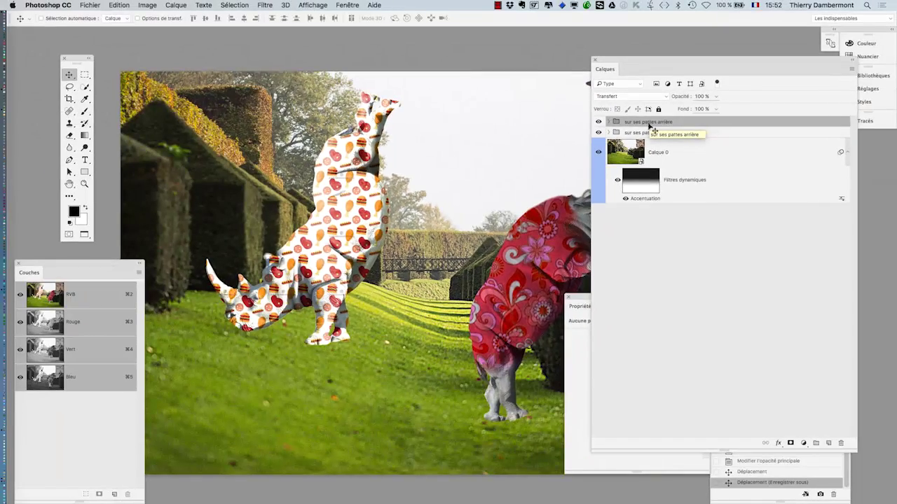
left_click(175, 5)
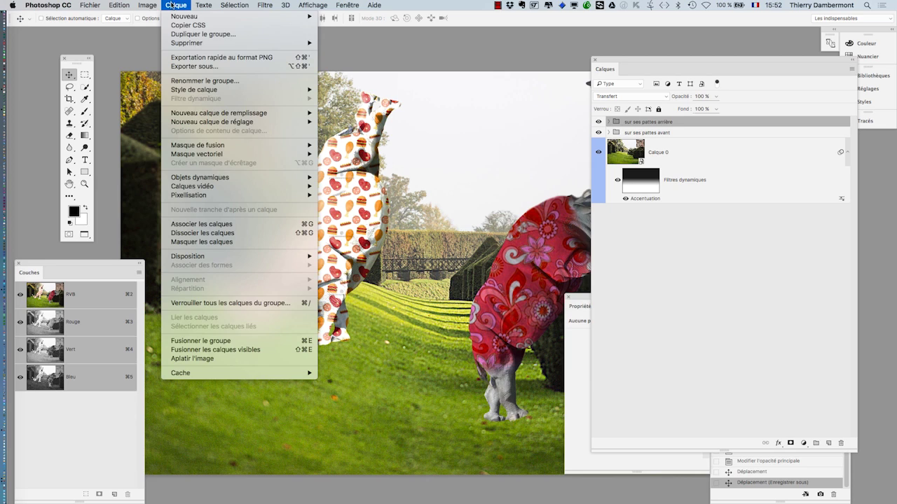
mouse_move(209, 116)
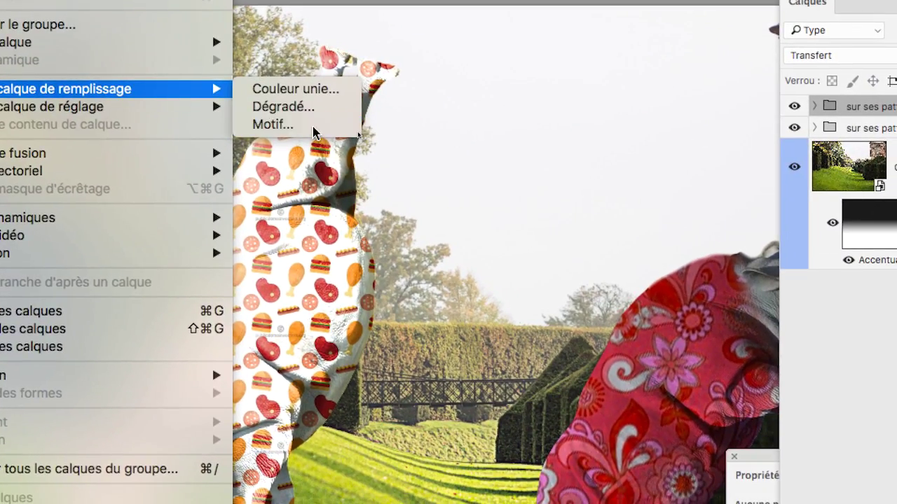
left_click(308, 129)
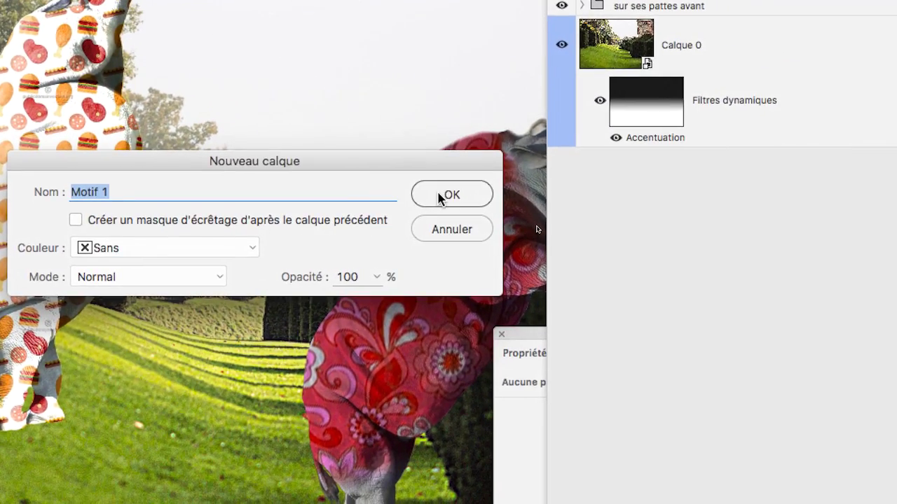
left_click(533, 207)
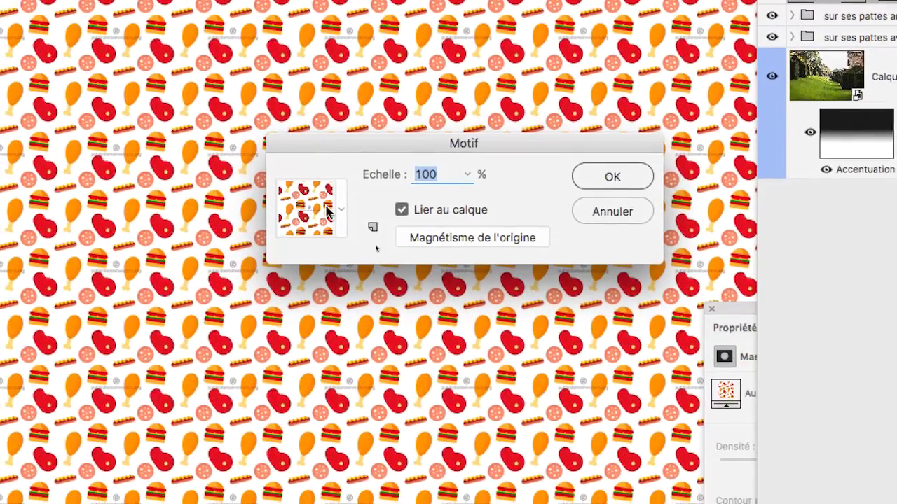
- Try the dragonfly and brown grass patterns for the fill layer and choose the grey-green leaf pattern
left_click(7, 349)
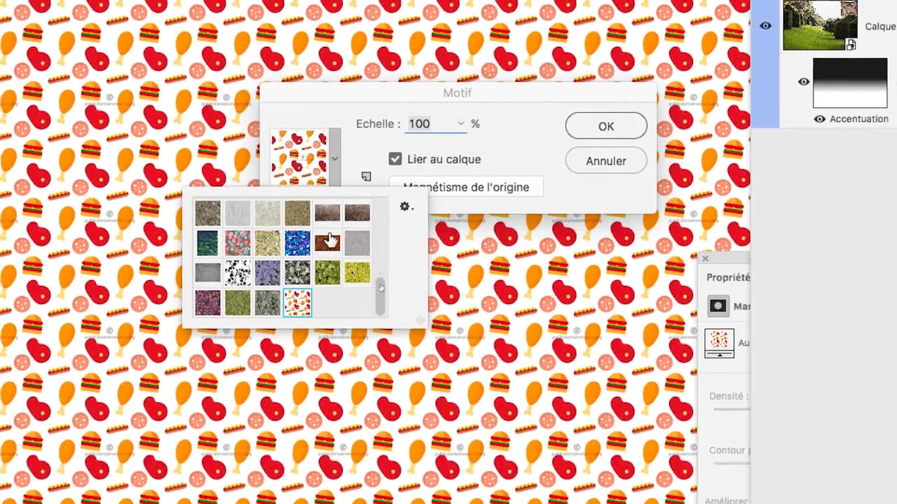
left_click(293, 291)
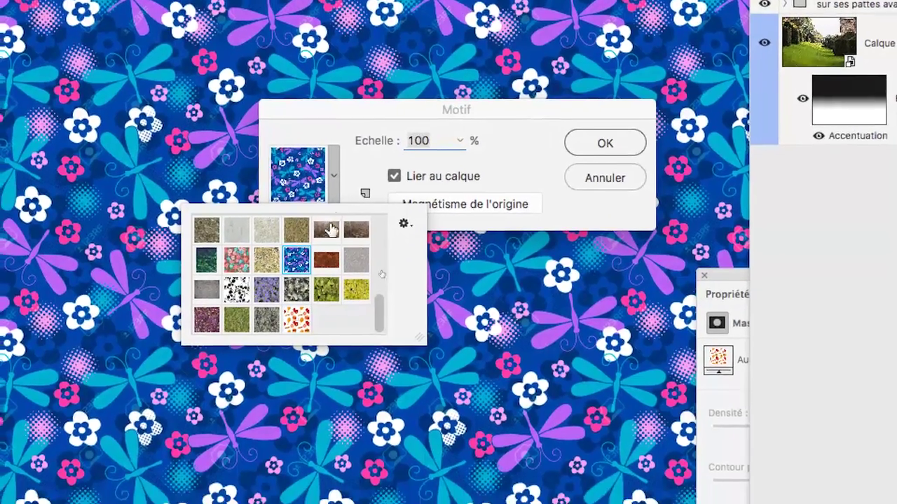
left_click(327, 230)
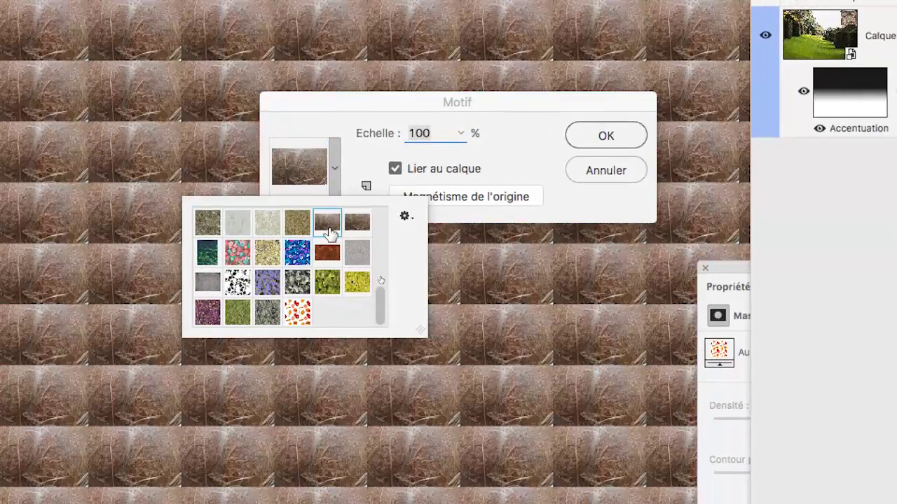
left_click(327, 289)
left_click(318, 253)
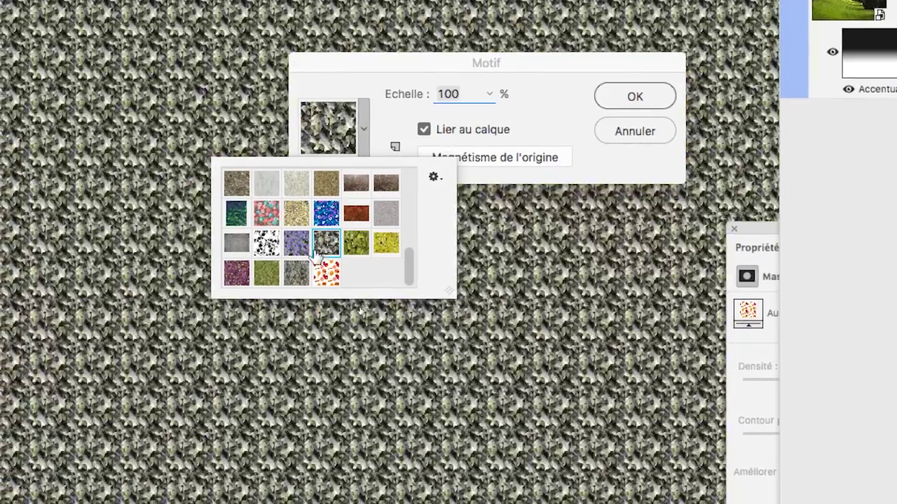
left_click(290, 277)
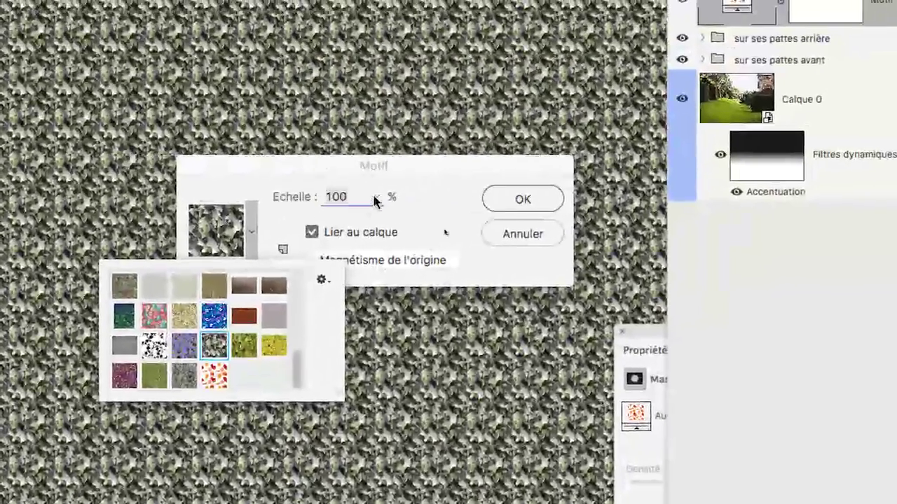
- Set the leaf pattern's scale to 429 % and accept the pattern fill
left_click(489, 95)
left_click_drag(373, 204, 386, 209)
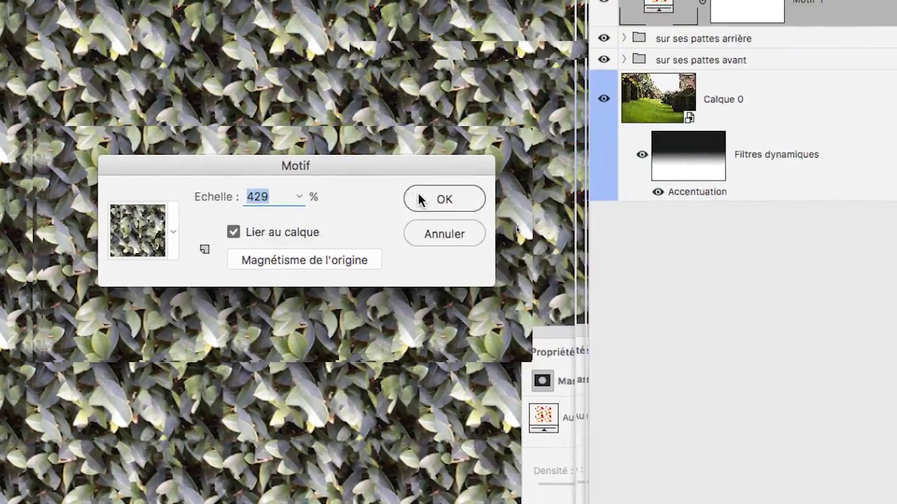
left_click(551, 182)
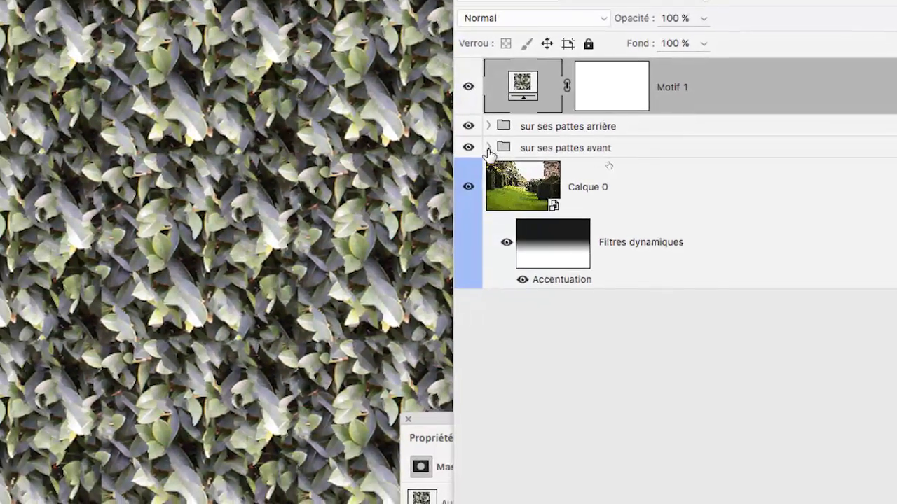
- Expand both rhino groups and compare the pattern layers Calque 2 and Calque 1 with the fill layer Motif 1
left_click(489, 148)
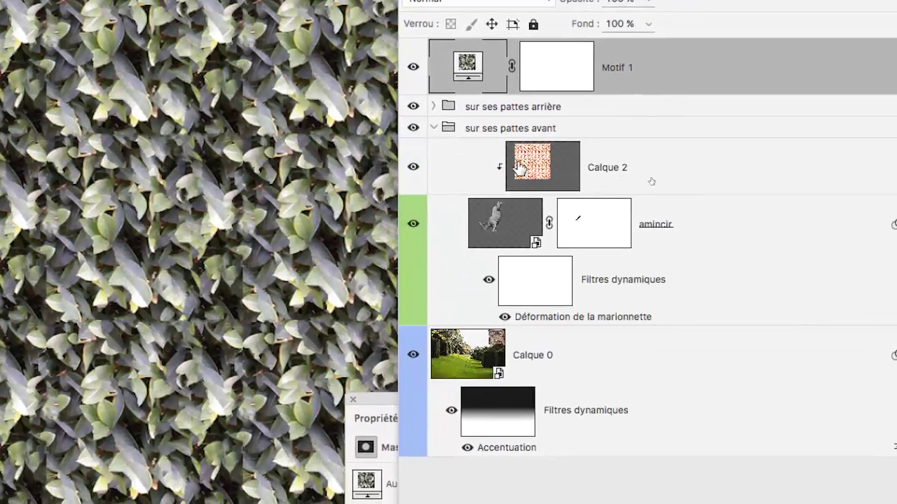
left_click(564, 183)
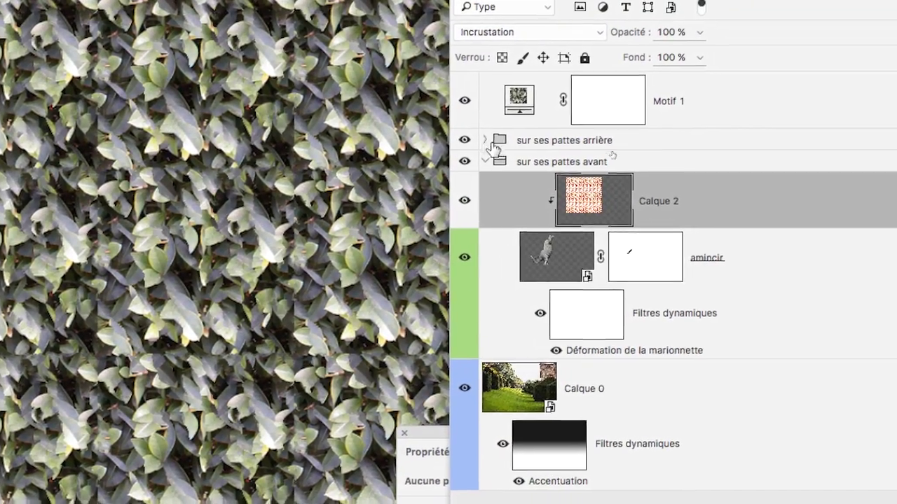
left_click(494, 143)
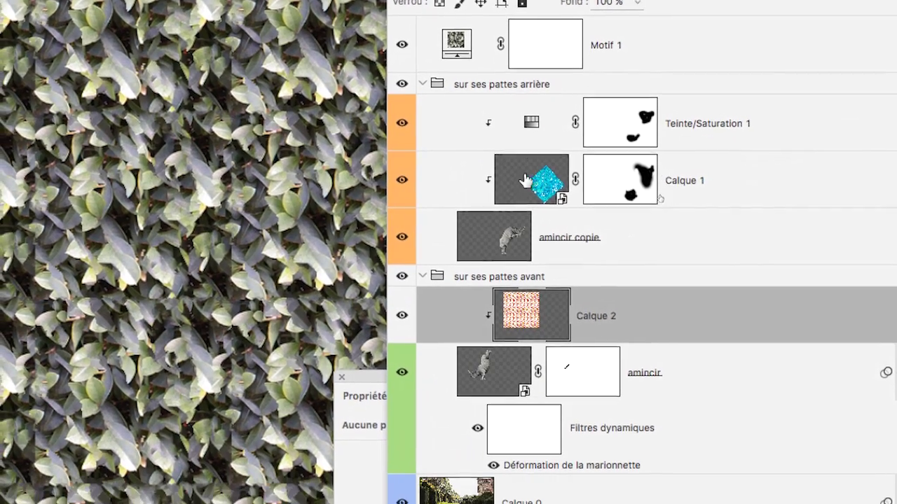
left_click(526, 181)
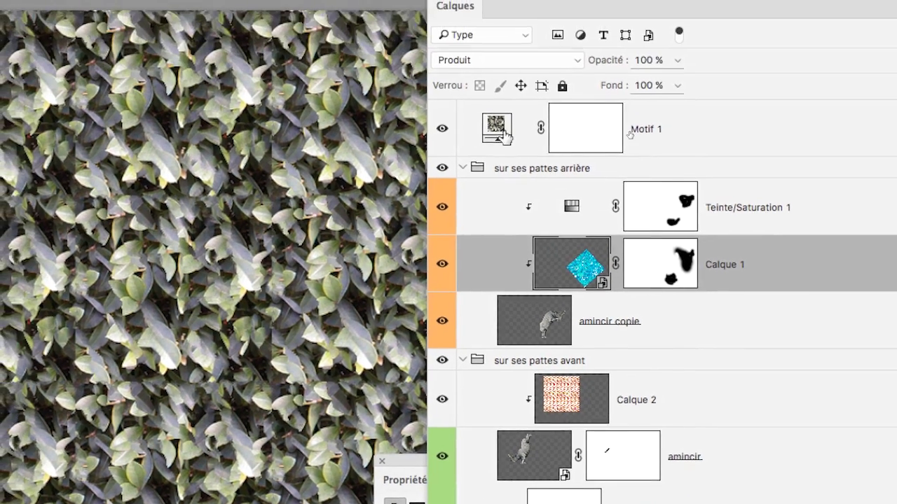
left_click(454, 40)
- Collapse both rhino groups, then hide and show the leaf pattern fill layer to compare the composition with and without it
left_click(494, 147)
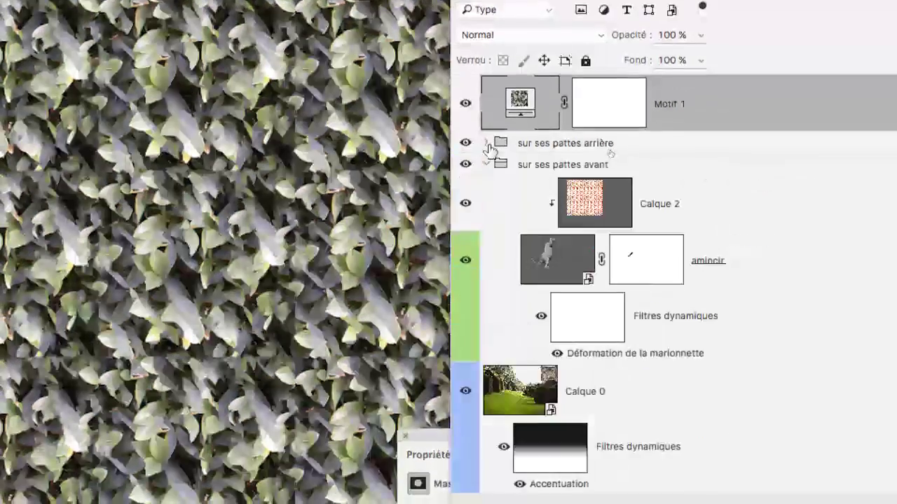
left_click(490, 154)
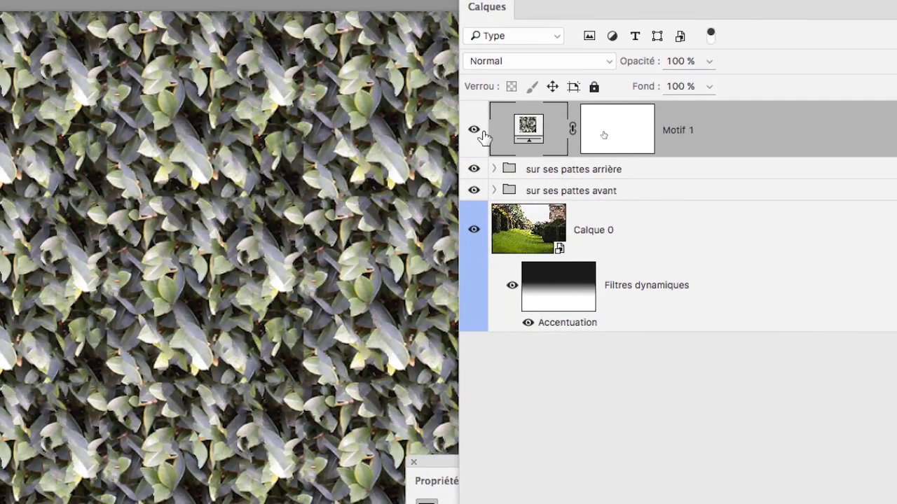
left_click(452, 131)
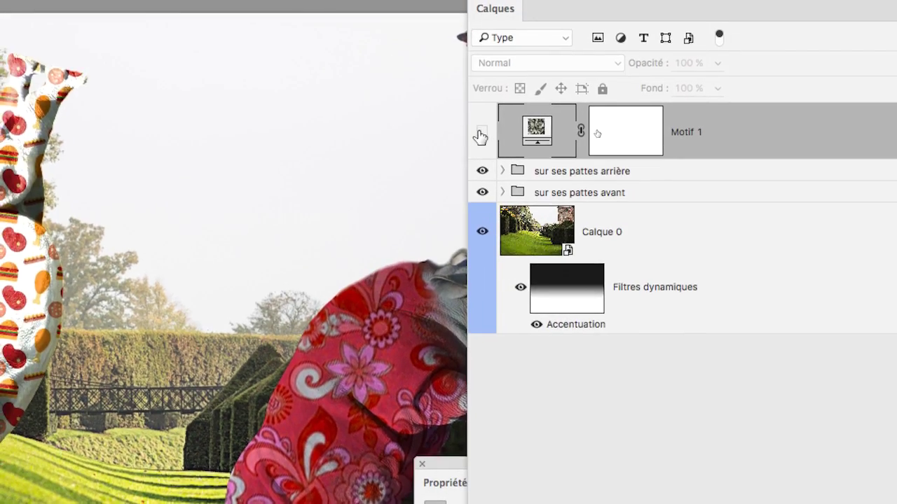
left_click(449, 127)
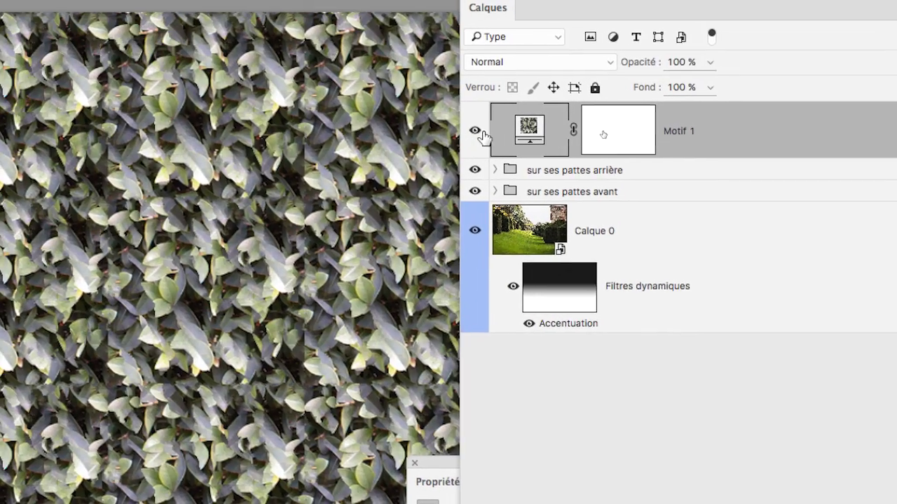
- Hide the leaf pattern fill layer Motif 1 and bring both dressed rhinos into view
left_click(449, 127)
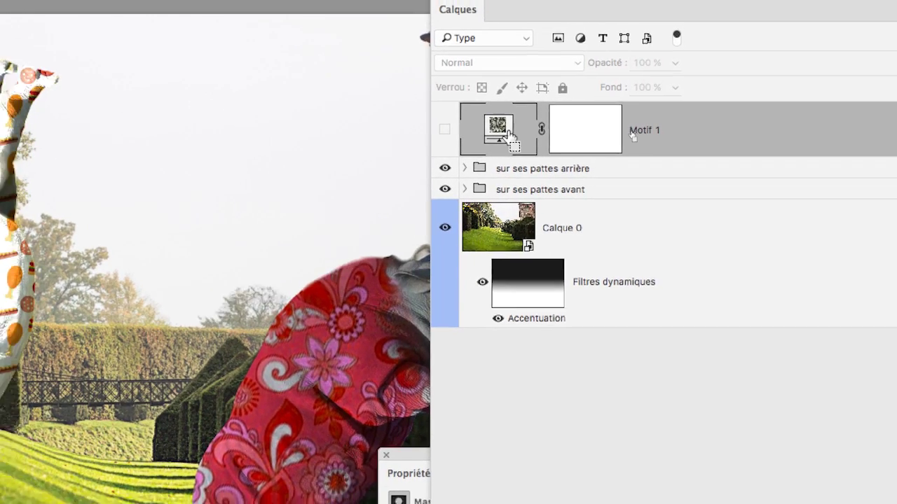
scroll(396, 241, "down", 3)
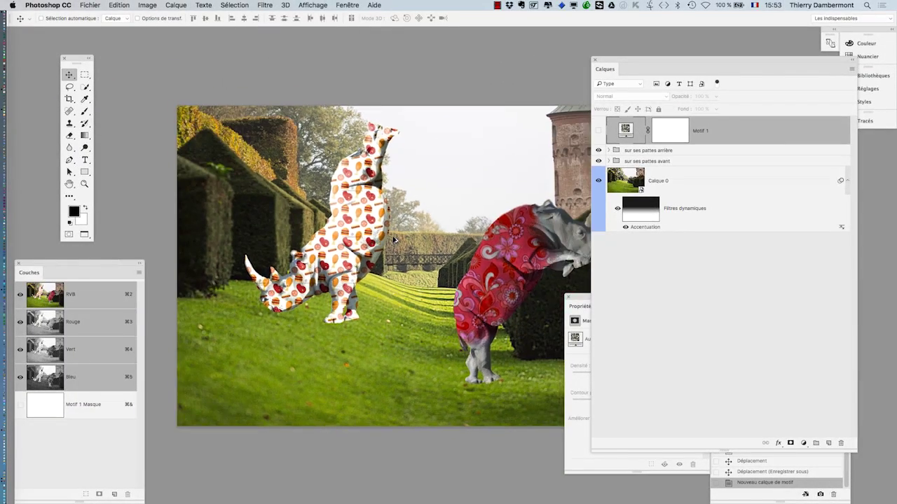
scroll(384, 234, "right", 4)
scroll(384, 234, "down", 2)
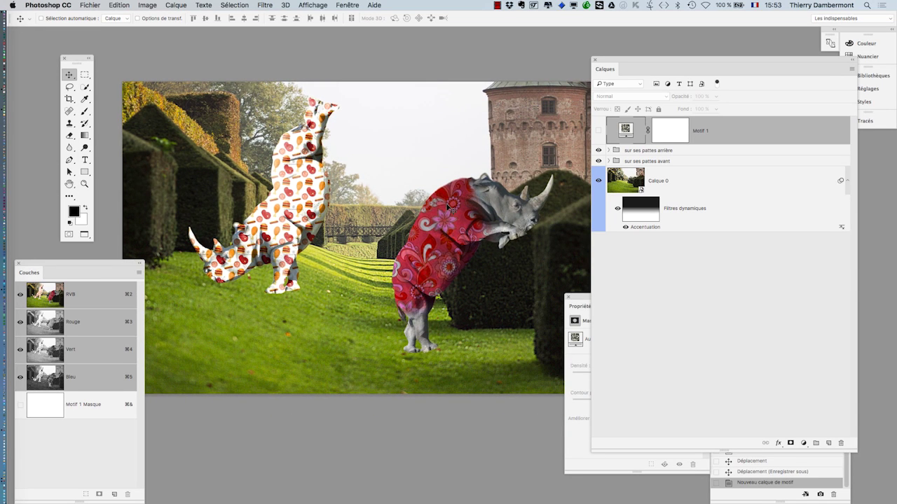
left_click(184, 6)
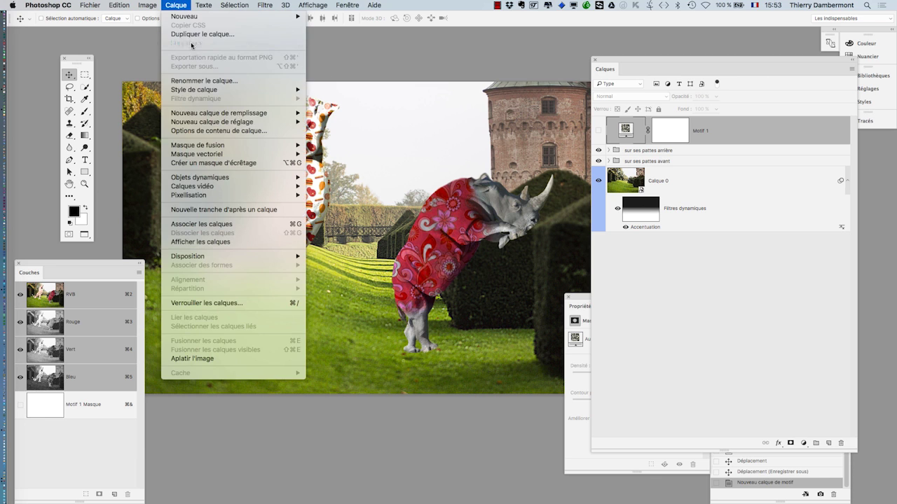
mouse_move(196, 114)
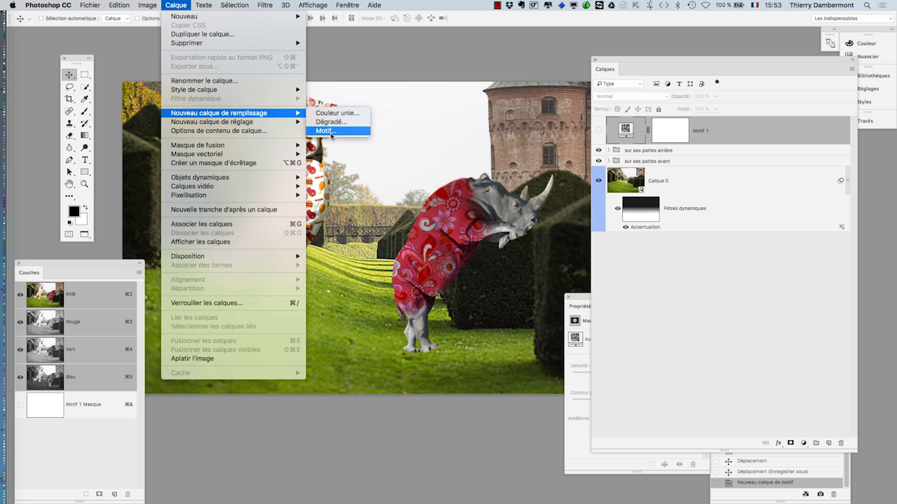
left_click(460, 74)
- Move the Calques panel clear of the image, then move the Propriétés panel away, collapse it and close it
left_click_drag(665, 66, 725, 54)
left_click_drag(595, 303, 475, 393)
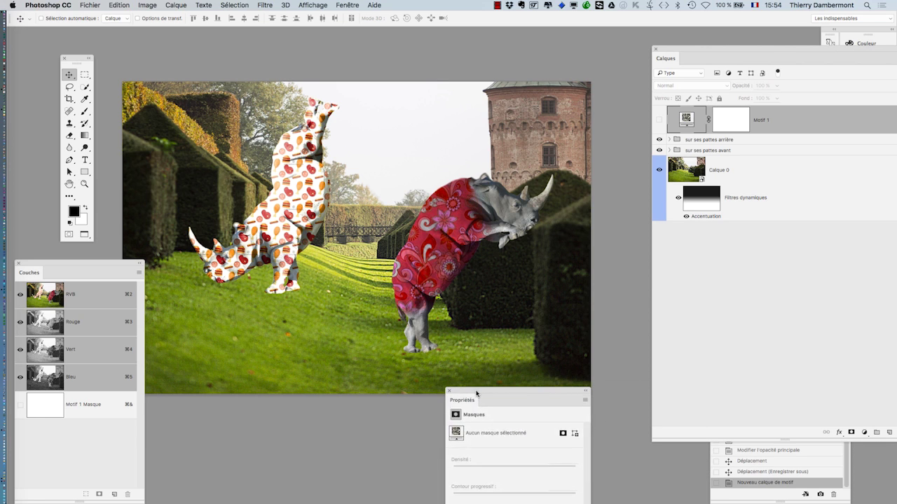
double_click(476, 392)
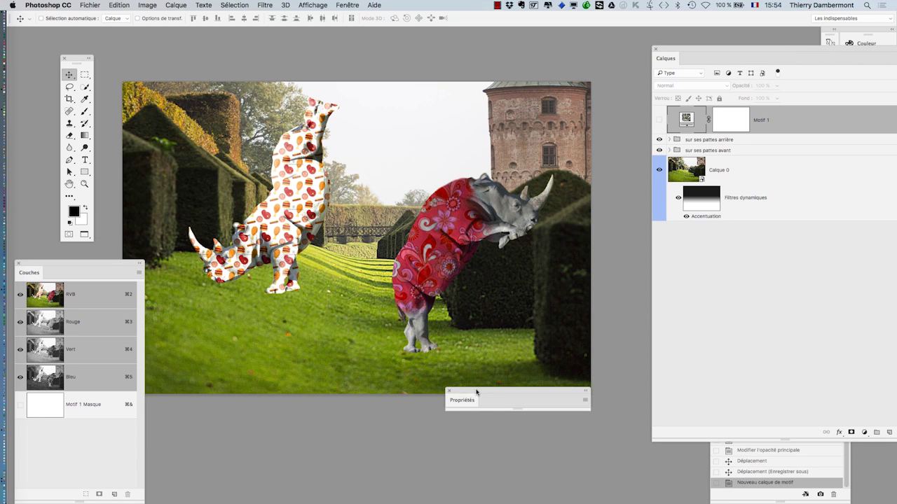
left_click(448, 391)
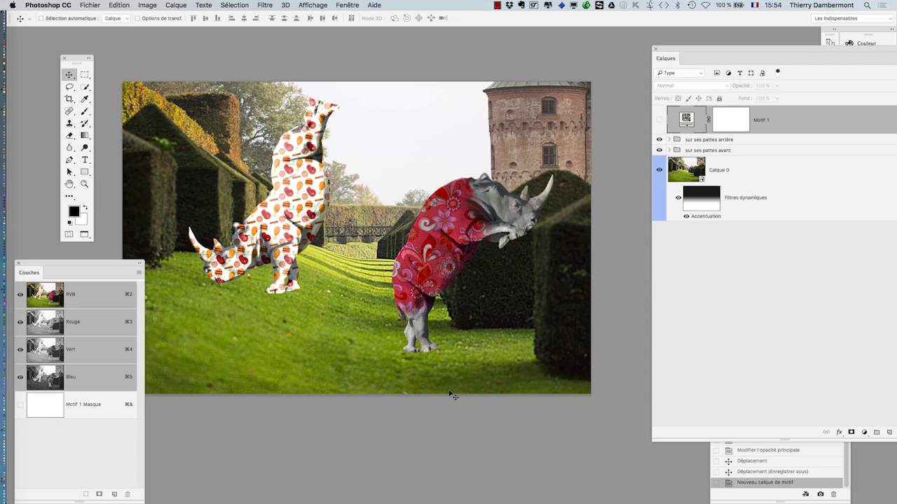